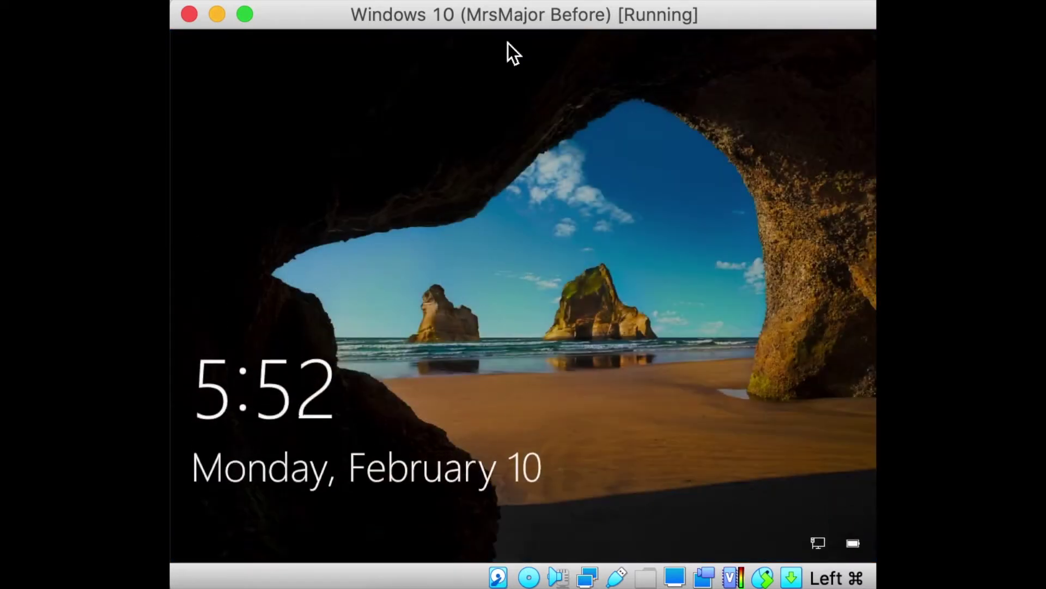
Step: Dismiss the lock screen and sign in to Windows with the account password
left_click(479, 195)
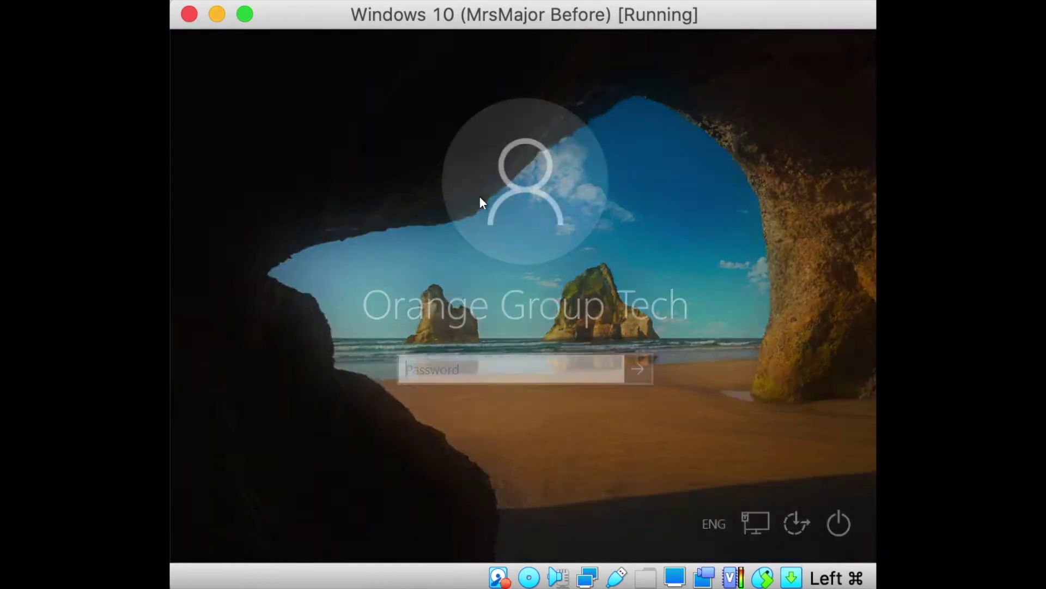
type("•••")
key("Return")
key("Return")
type("**")
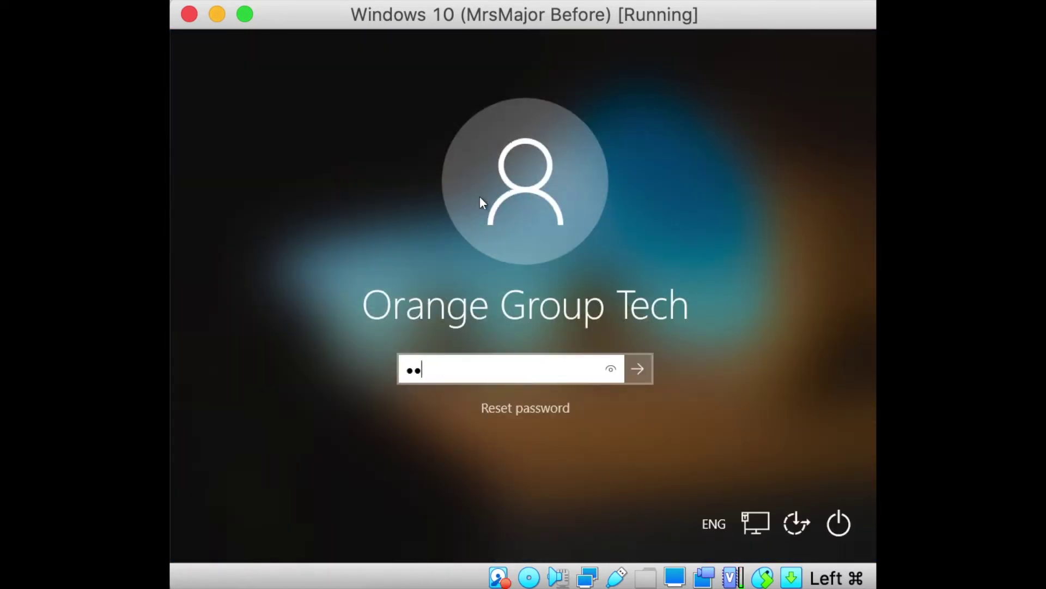
type("******")
key("Return")
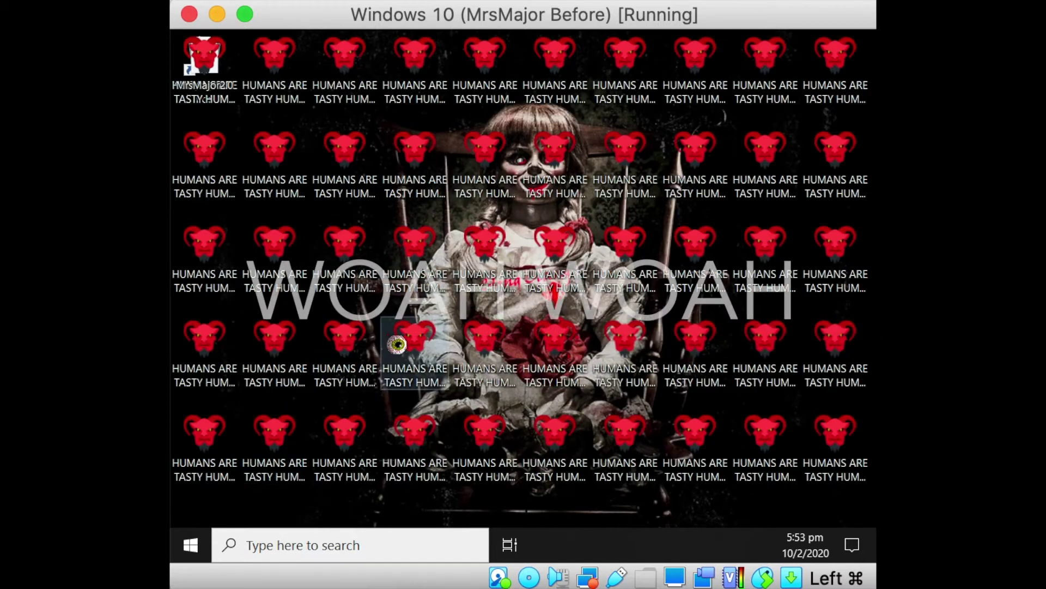
Step: Delete the groups of red-icon "HUMANS ARE TASTY HUM..." files that fill the desktop
left_click_drag(251, 516, 841, 63)
right_click(840, 62)
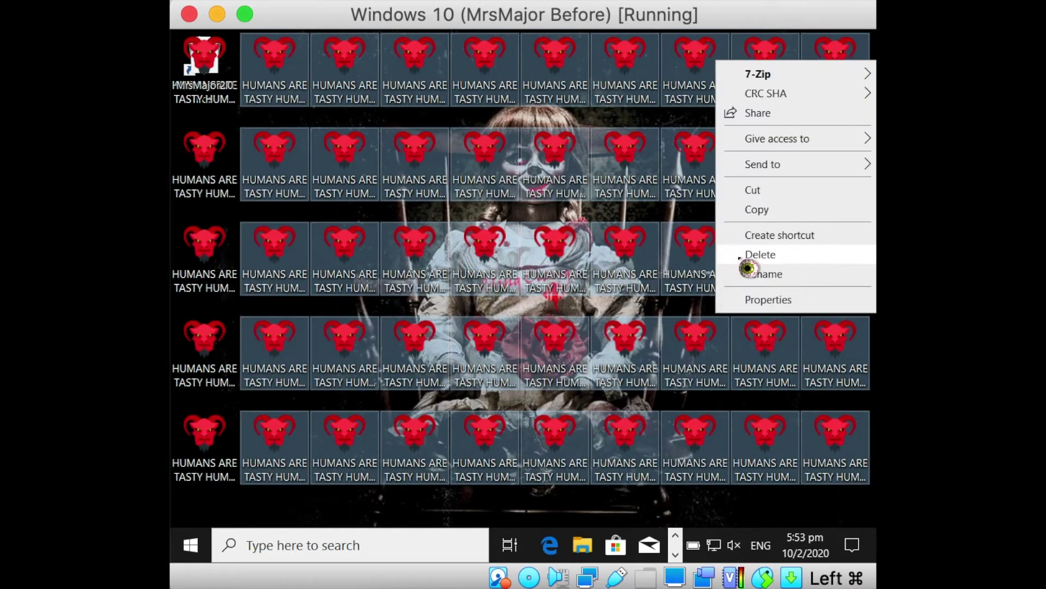
left_click(794, 255)
left_click_drag(426, 479, 318, 58)
right_click(318, 58)
left_click(388, 289)
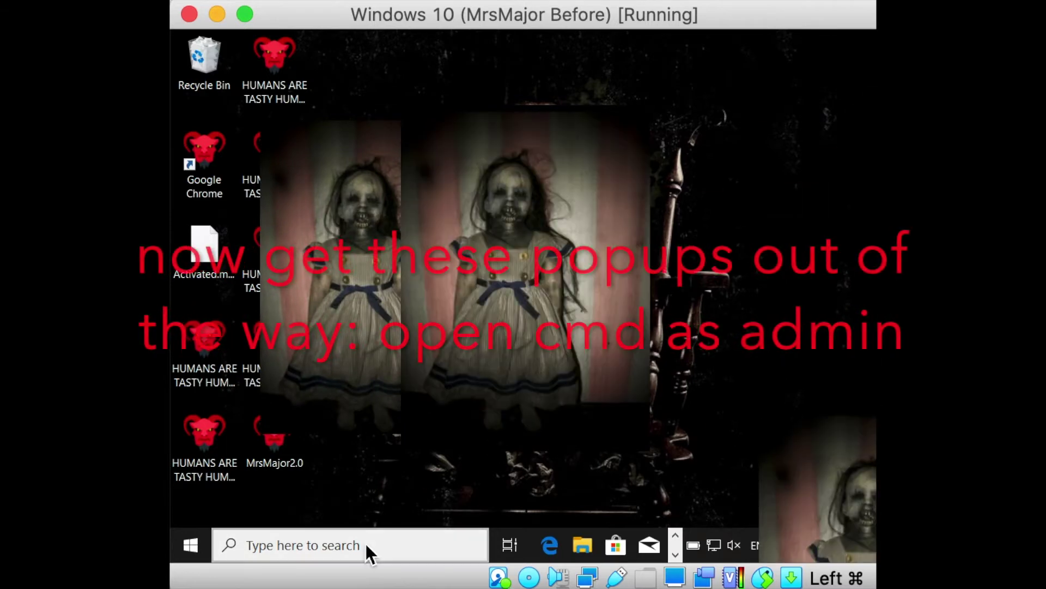
Step: Find Command Prompt with the search term "cmd" and open it as administrator
left_click(368, 551)
type("cmd")
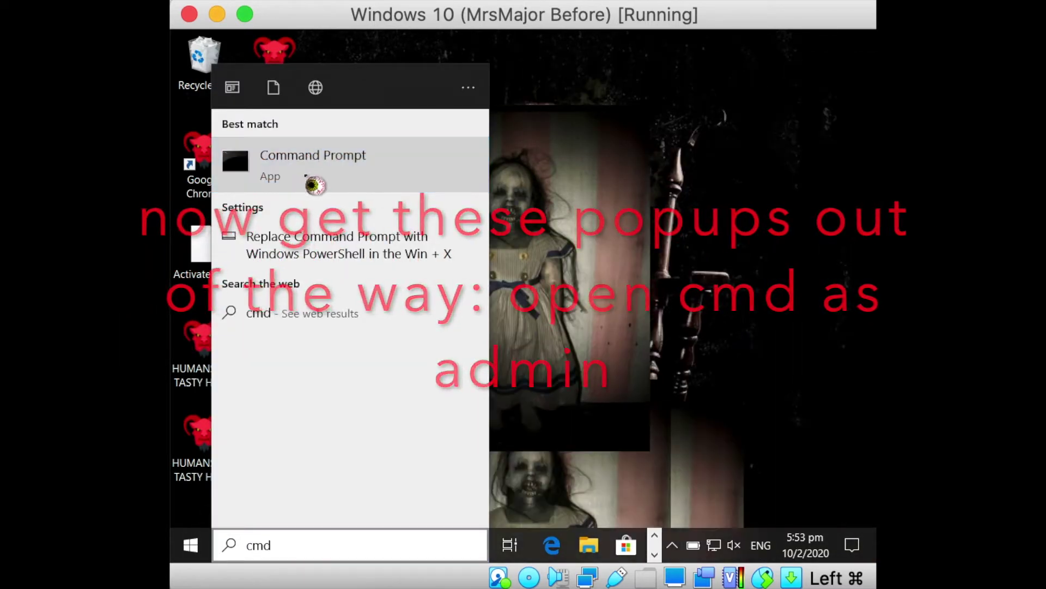
left_click(342, 181)
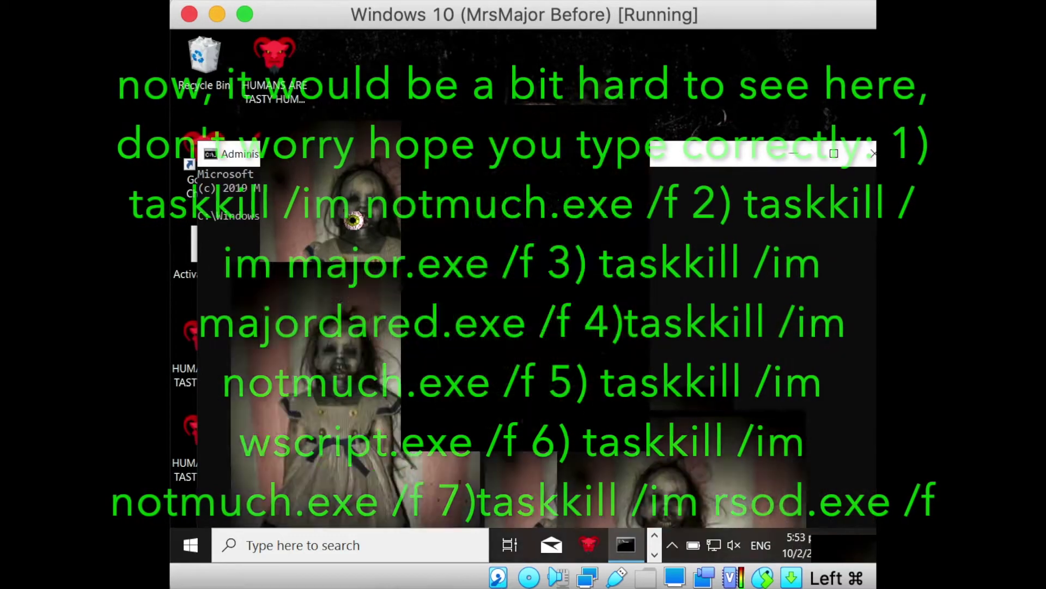
Step: Force-terminate notmuch.exe, major.exe, majordared.exe and once more notmuch.exe using taskkill /im with the /f option
key("Return")
type("taskki")
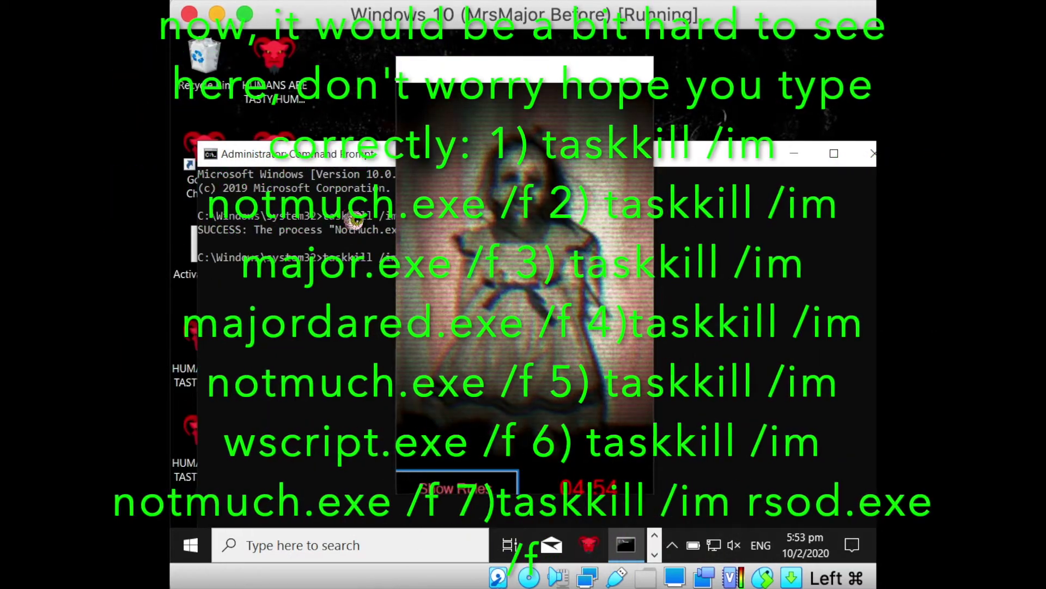
type("ll /im")
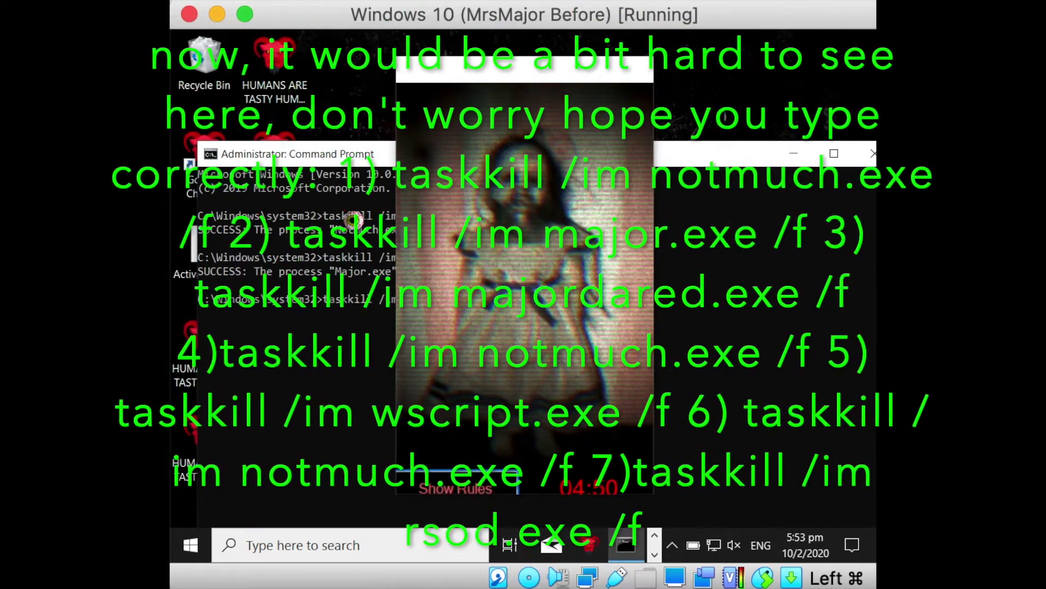
left_click_drag(325, 159, 228, 151)
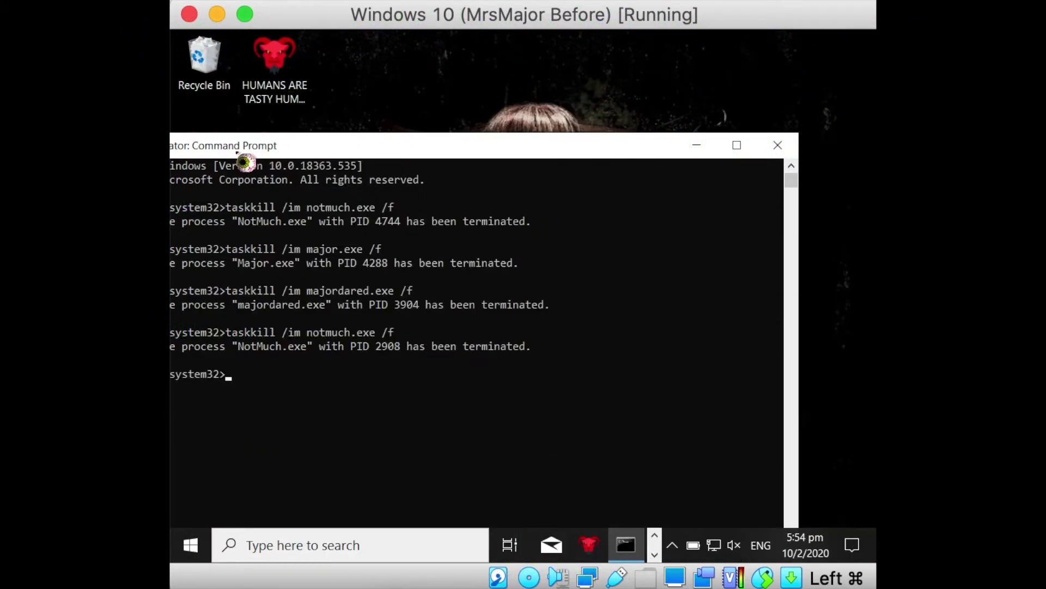
Step: Bring the Command Prompt window fully into view and force-terminate wscript.exe, notmuch.exe and rsod.exe with taskkill /im and /f
left_click_drag(237, 153, 354, 144)
type("taskkill /im wscript.exe /f")
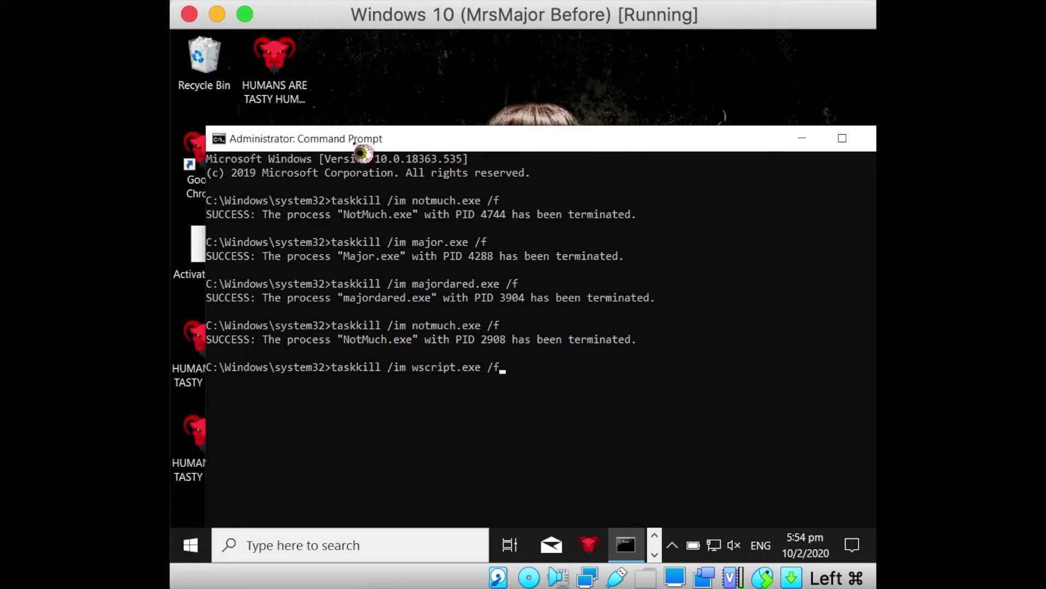
key("Return")
type("tas")
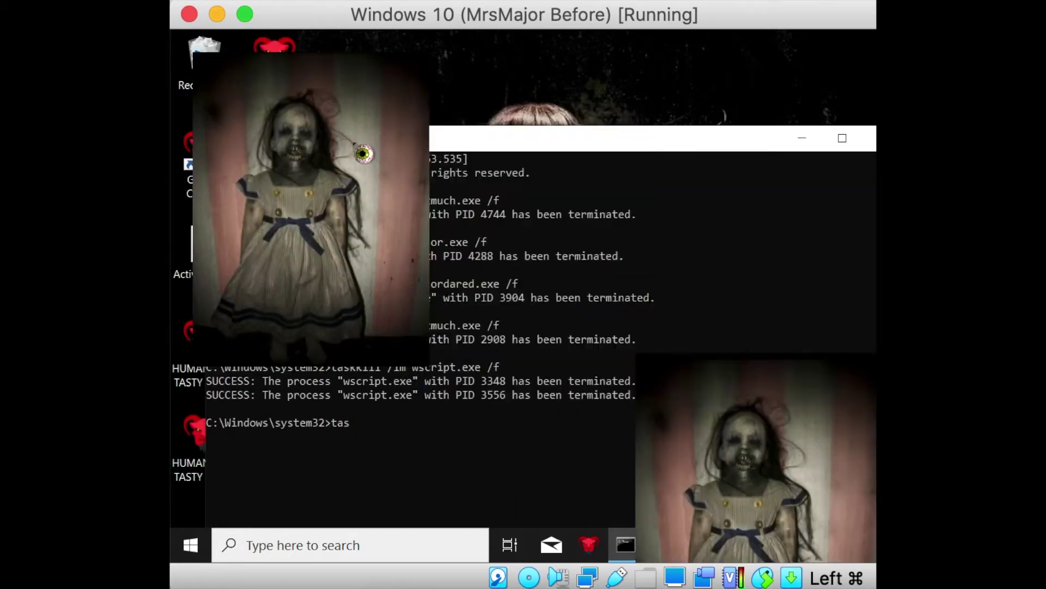
type("kkill /im")
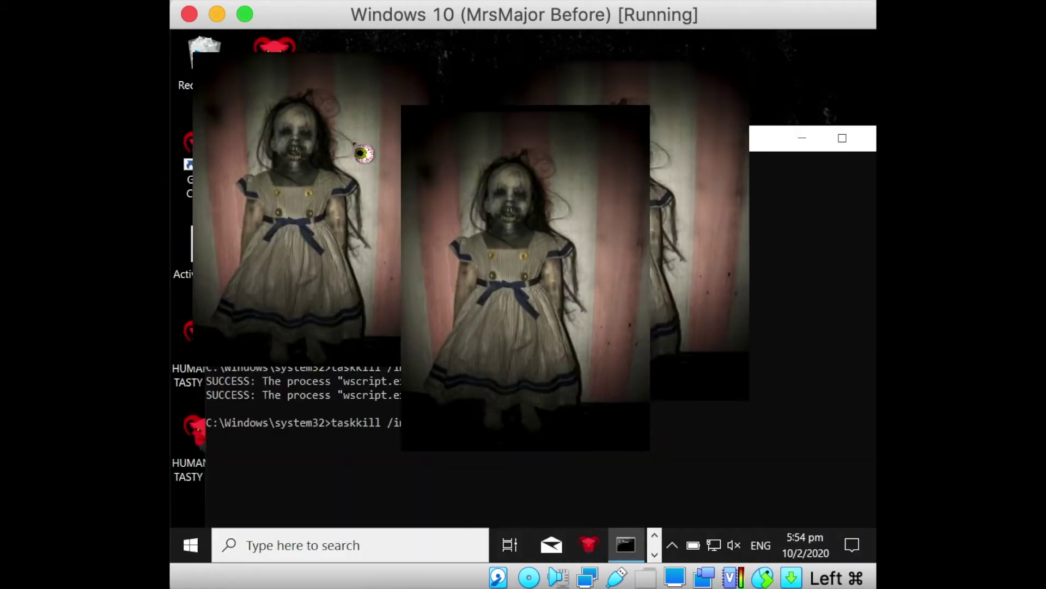
key("Return")
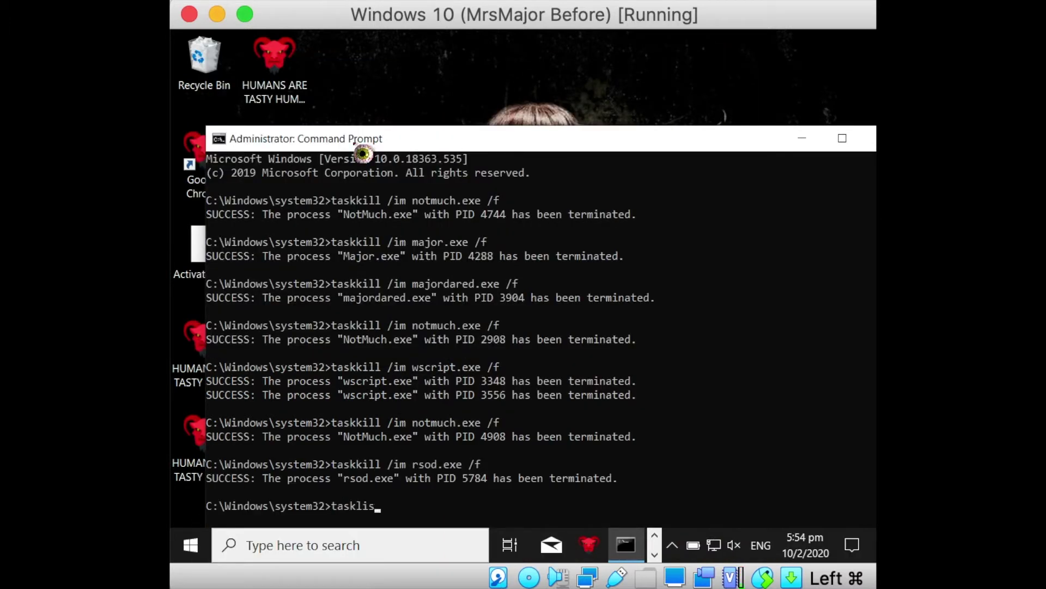
Step: List the running processes with tasklist and minimize the Command Prompt window
type("t")
key("Return")
left_click_drag(363, 154, 380, 102)
left_click(768, 103)
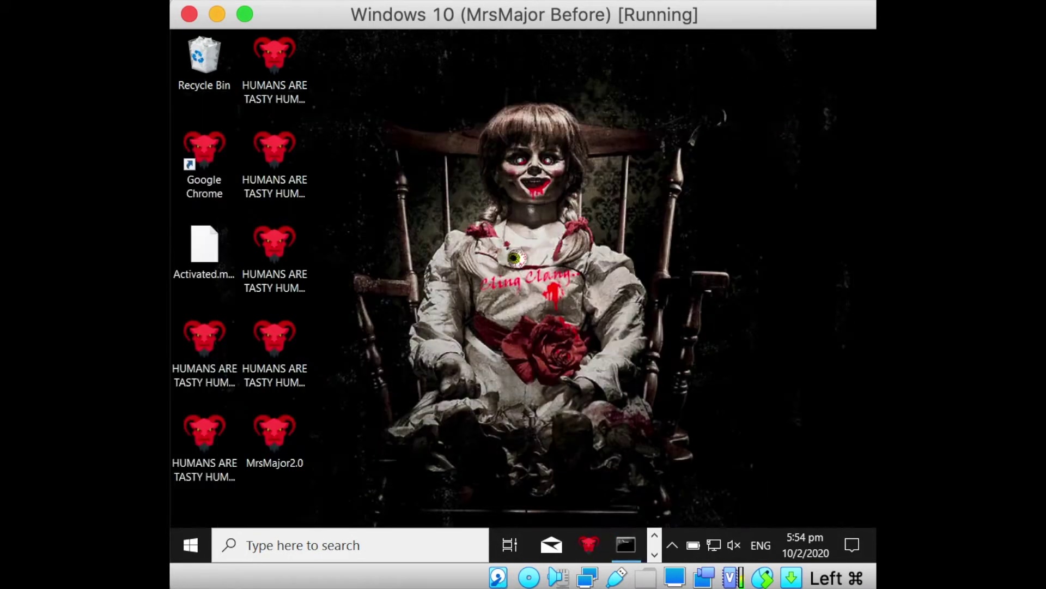
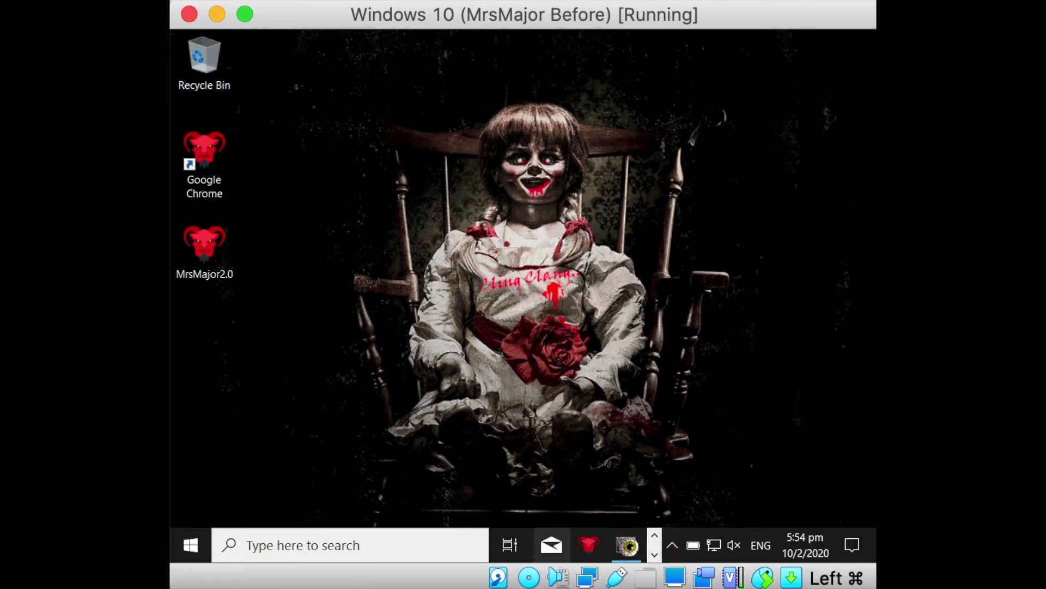
Step: Restore the Command Prompt window and check the tasklist output for remaining malware processes
left_click(654, 555)
left_click(626, 544)
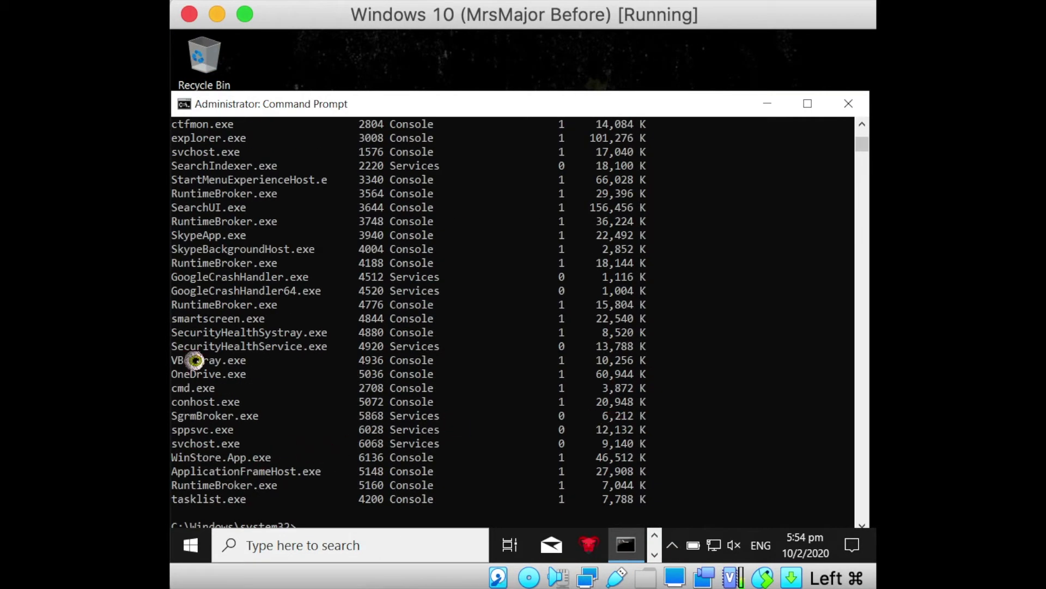
scroll(271, 249, "up", 20)
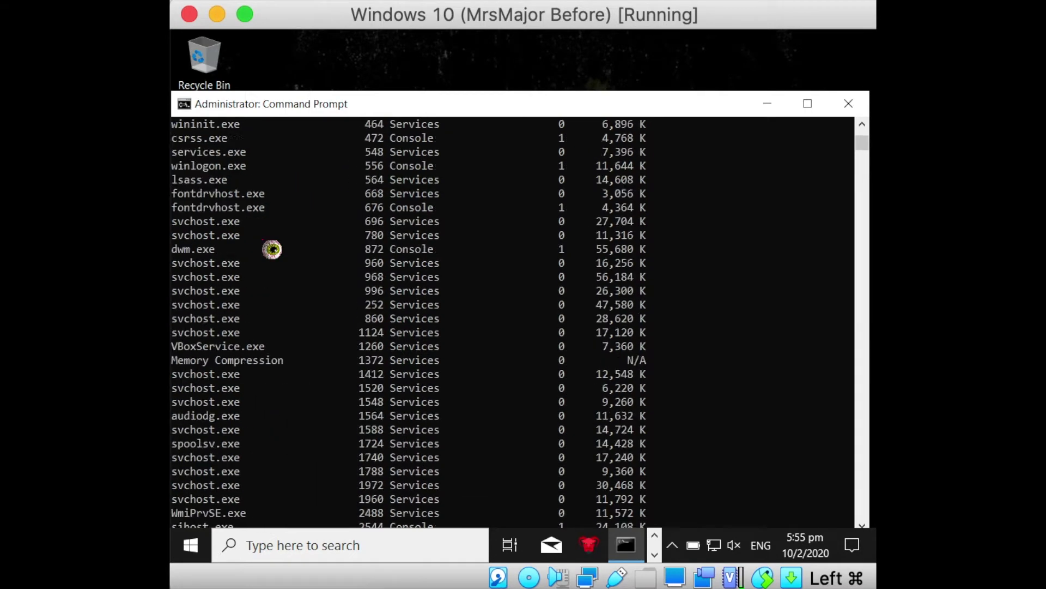
scroll(271, 249, "down", 16)
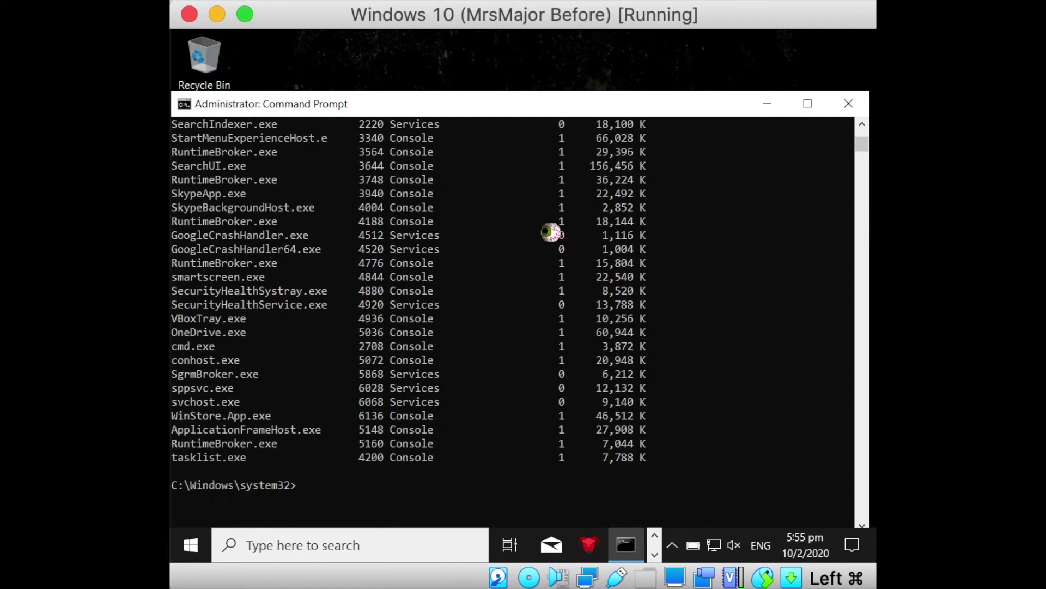
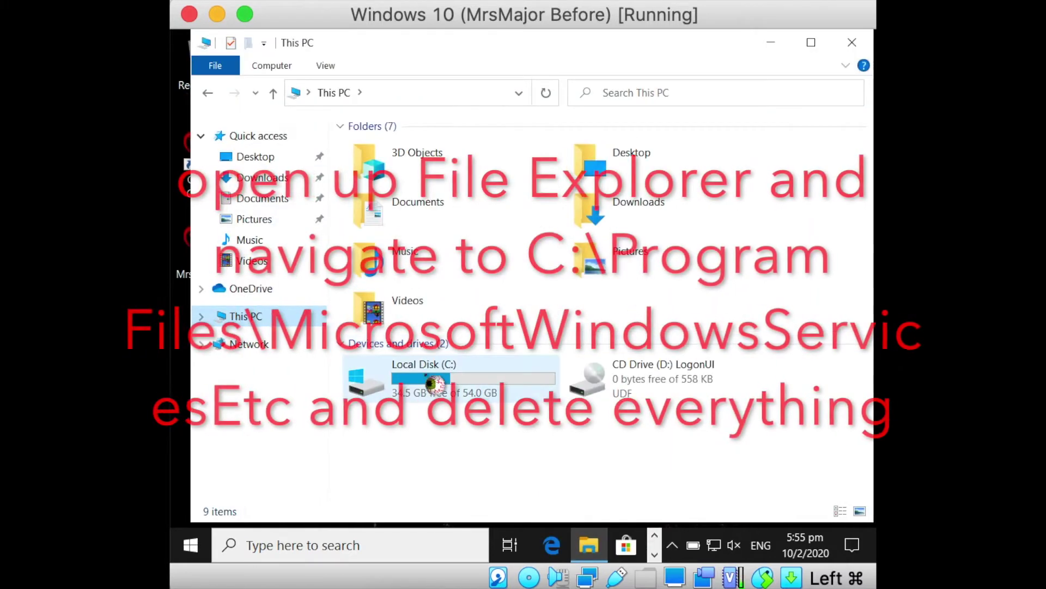
Step: Open MicrosoftWindowsServicesEtc in Program Files on drive C: and try to delete everything inside it
double_click(431, 373)
double_click(431, 236)
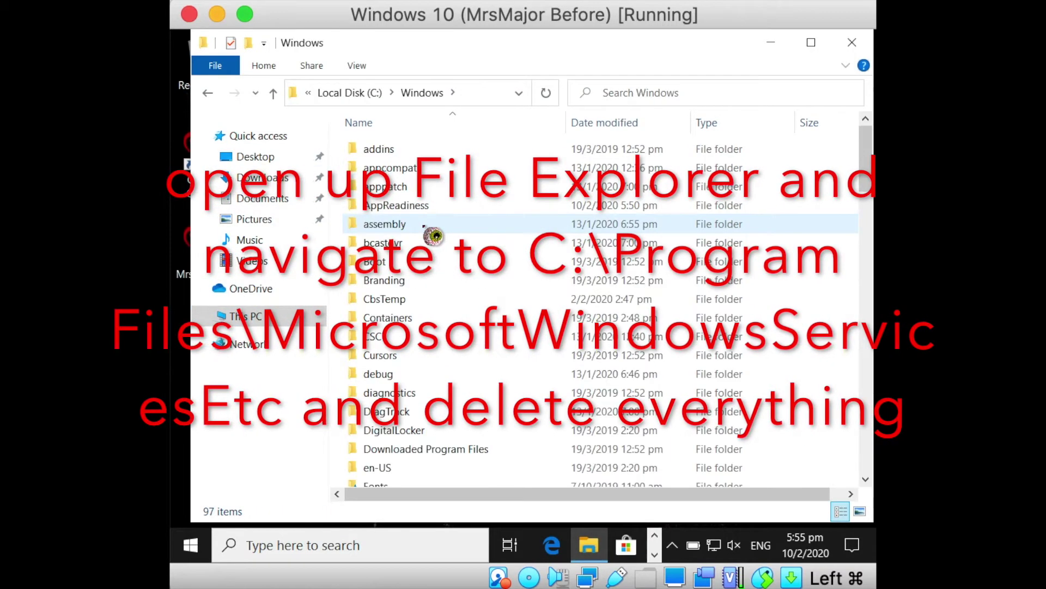
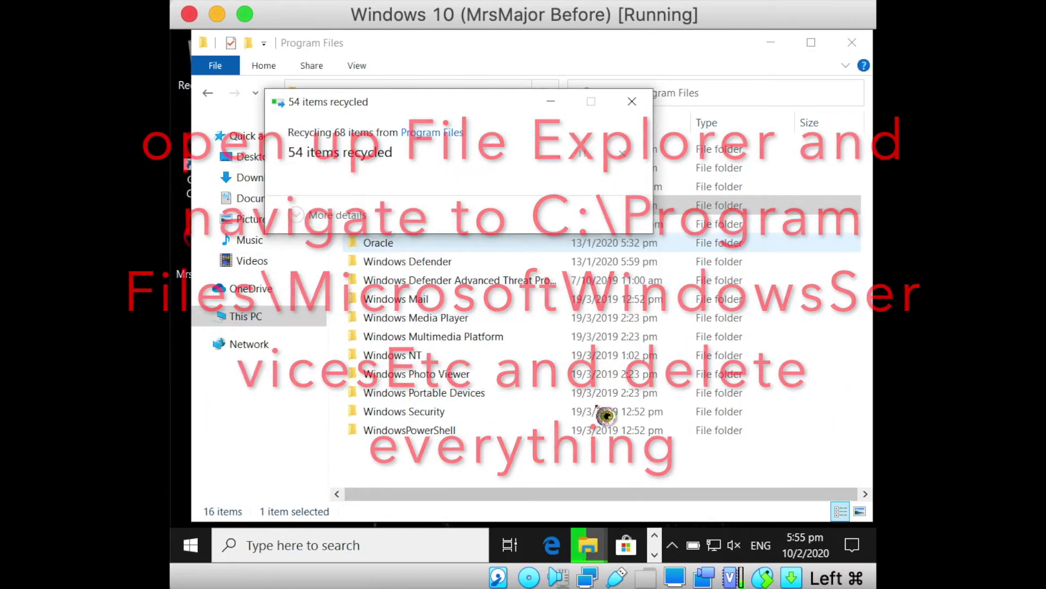
left_click(566, 243)
double_click(538, 208)
key("ctrl+a")
right_click(502, 271)
left_click(545, 436)
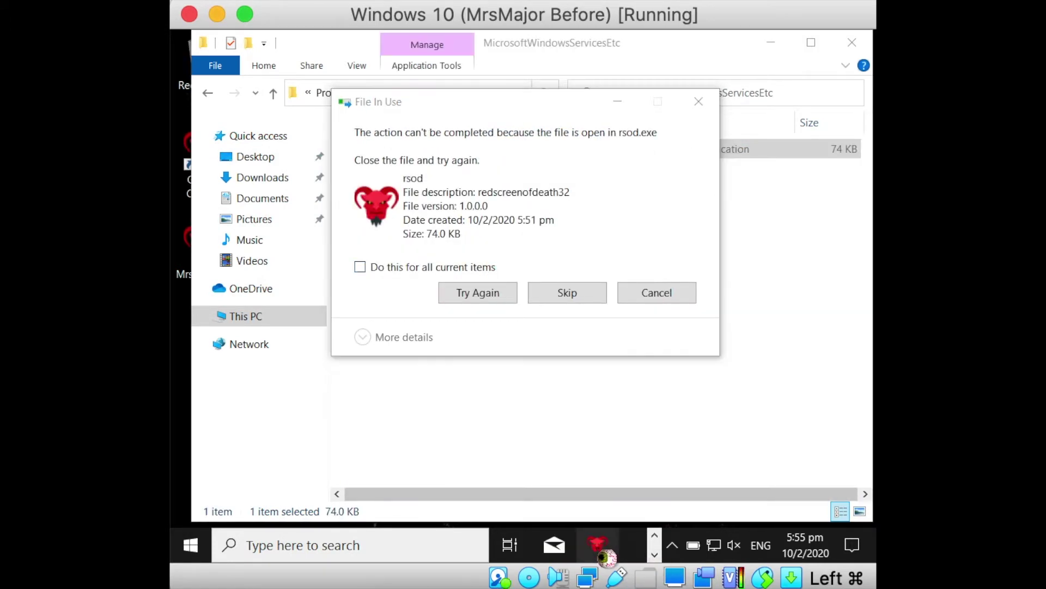
Step: Open a new administrator Command Prompt, run taskkill /im rsod.exe /f and minimize the window
left_click(327, 545)
type("cmd")
right_click(314, 159)
left_click(330, 172)
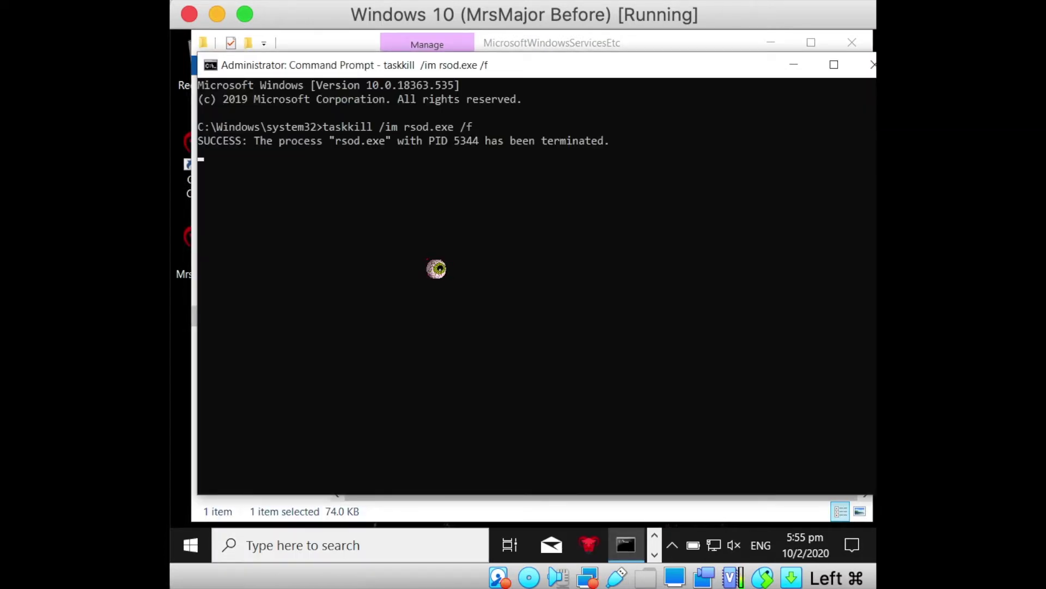
left_click(795, 74)
Step: Retry deleting the rsod file and delete the MicrosoftWindowsServicesEtc folder from Program Files
left_click(505, 296)
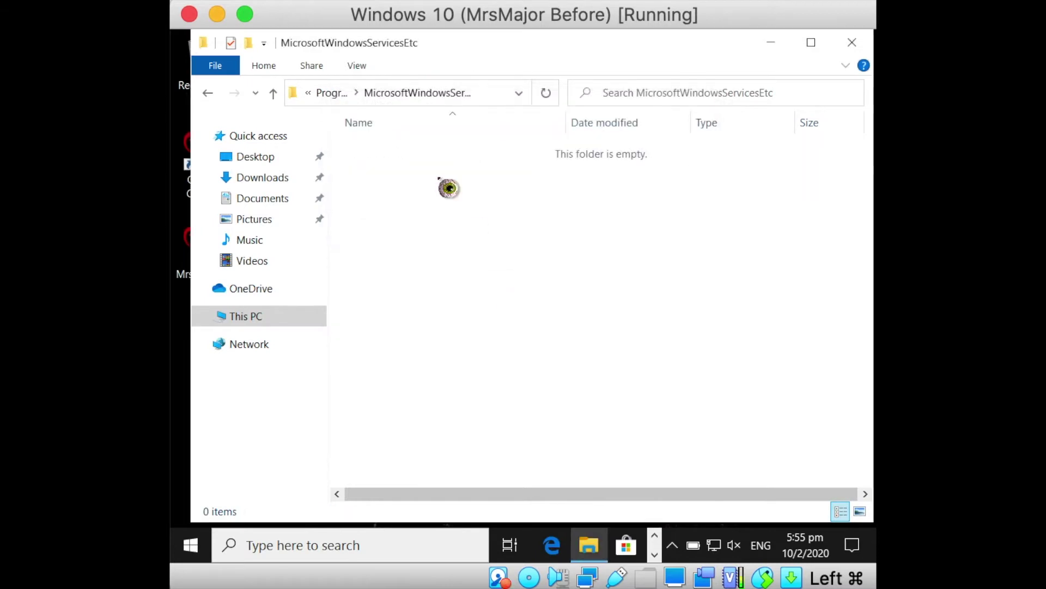
key("alt+Up")
right_click(412, 218)
left_click(423, 464)
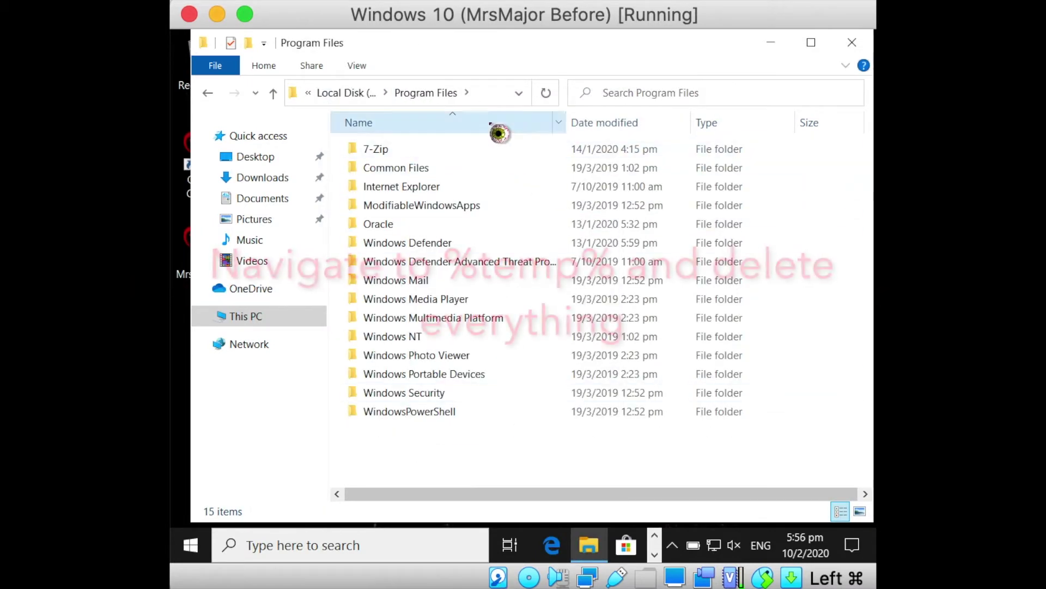
Step: Go to the %temp% folder, delete everything in it that is not in use and close the window
left_click(482, 98)
type("%temp")
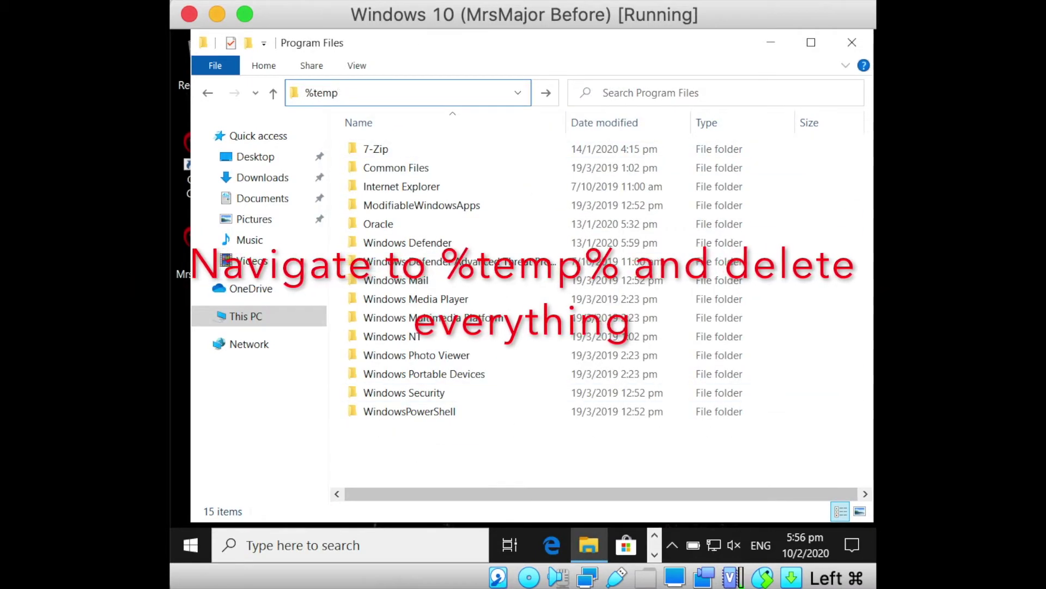
key("Return")
left_click(410, 299)
key("ctrl+a")
right_click(411, 299)
left_click(446, 229)
left_click(484, 289)
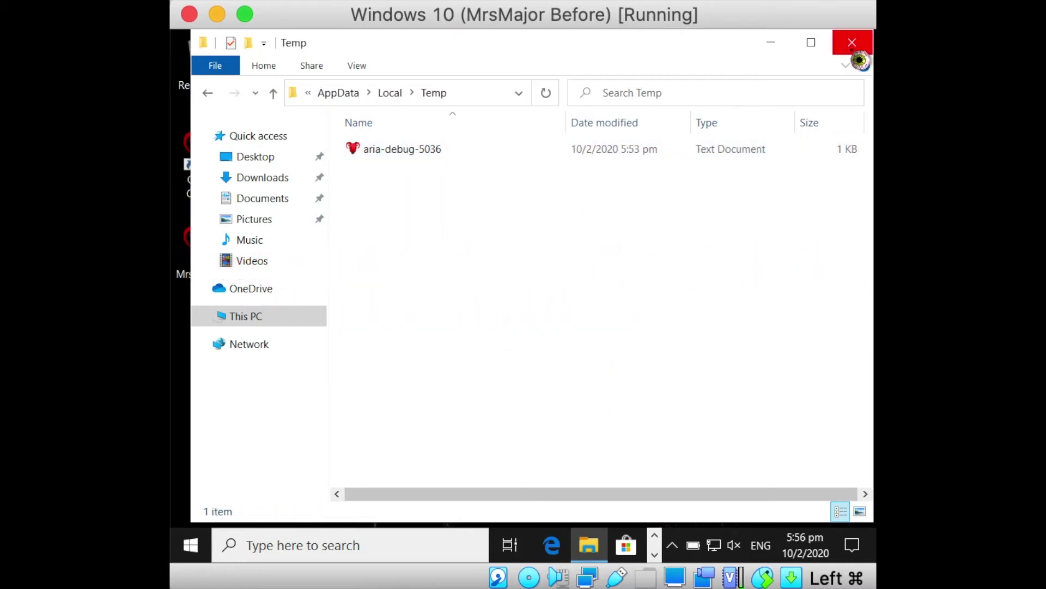
left_click(852, 42)
left_click(631, 557)
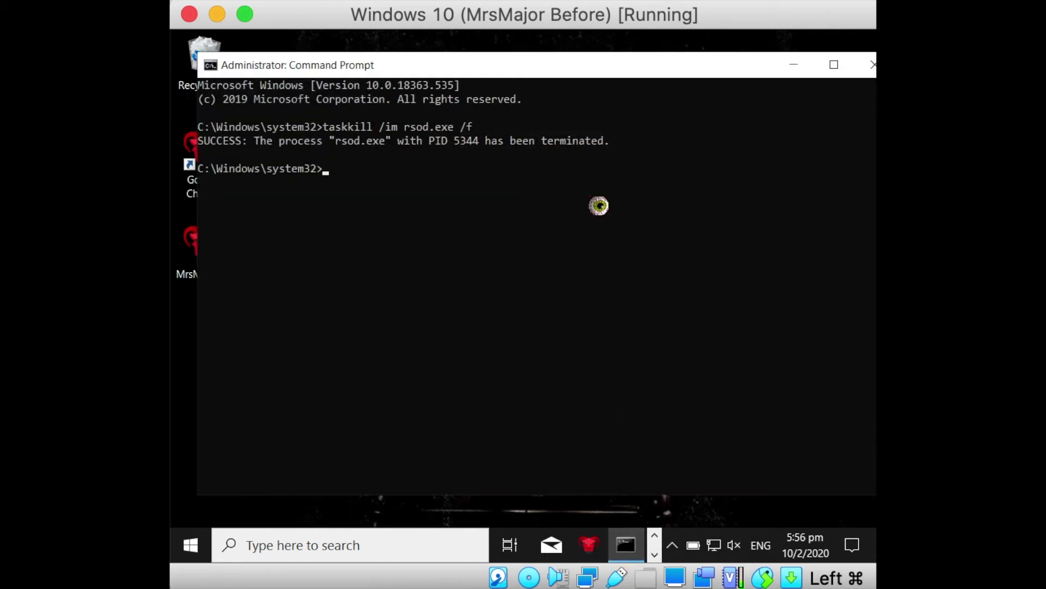
left_click(793, 64)
Step: Empty the Recycle Bin, confirming the permanent deletion and skipping the items that cannot be found
right_click(205, 57)
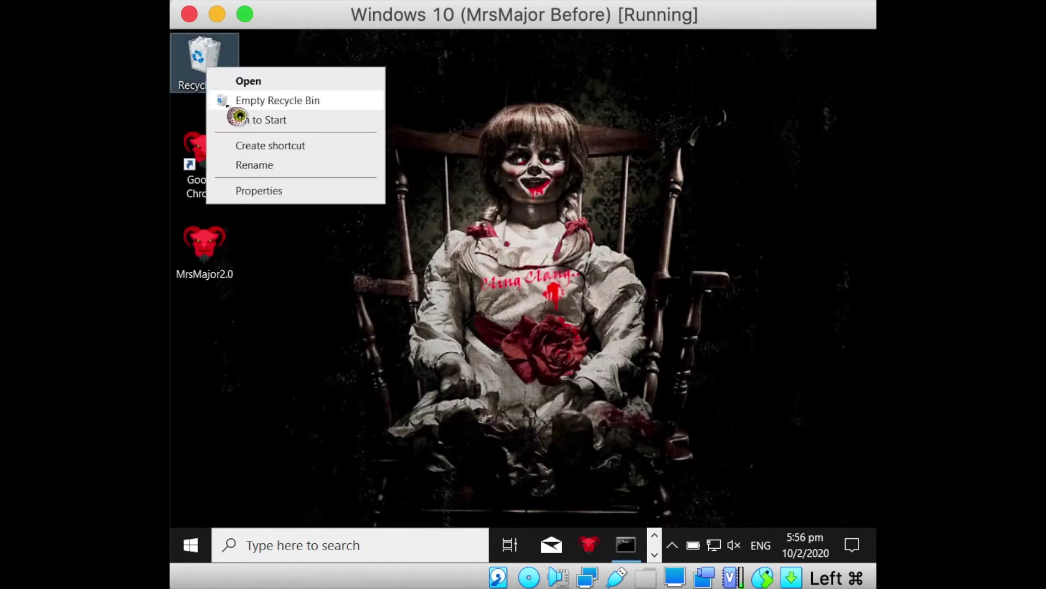
left_click(235, 100)
left_click(574, 309)
left_click(562, 251)
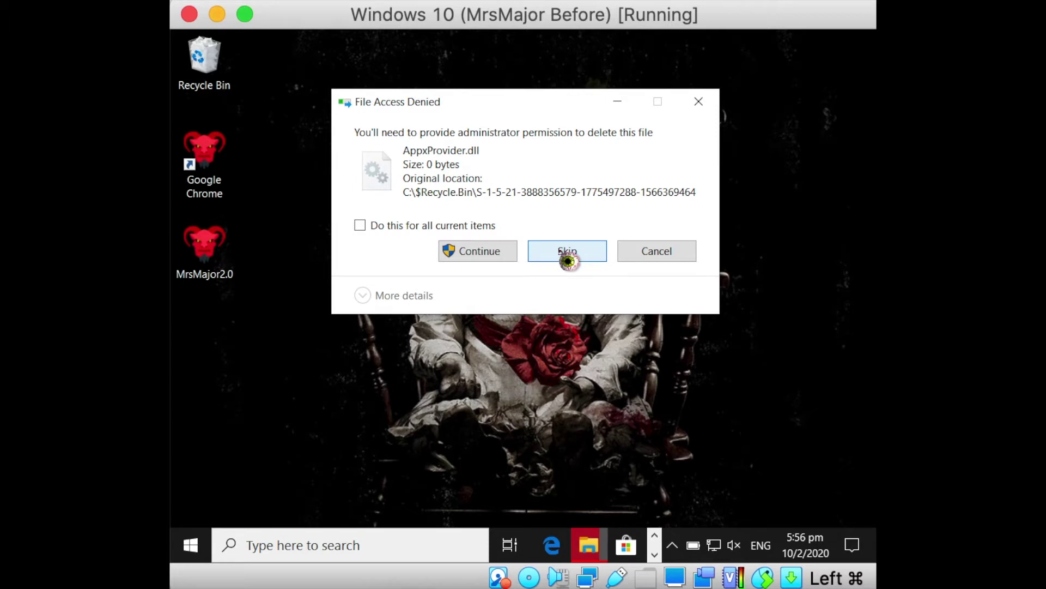
left_click(456, 243)
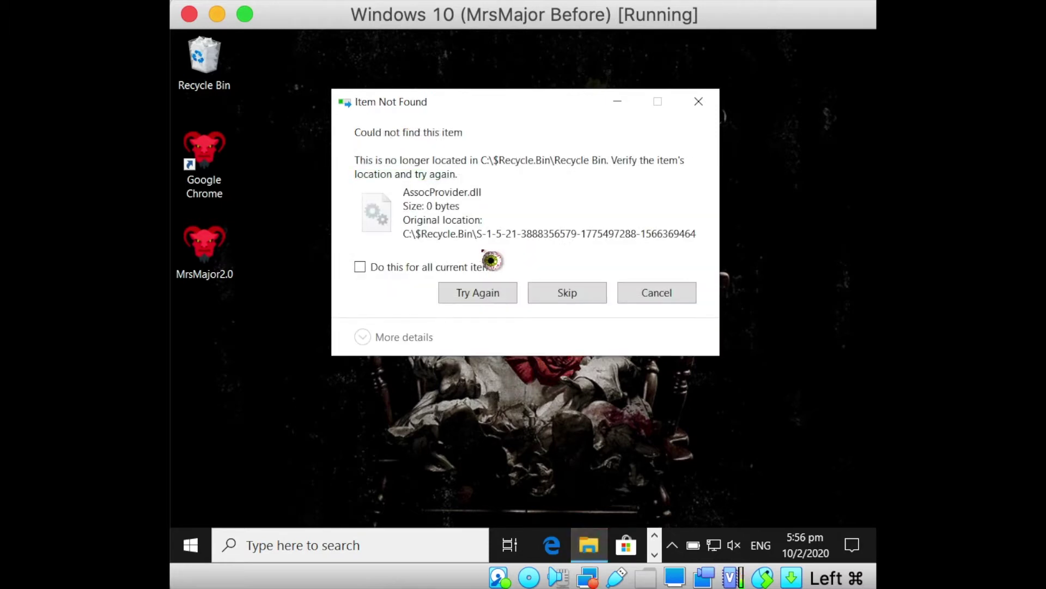
left_click(562, 297)
left_click(560, 300)
left_click(561, 299)
left_click(567, 296)
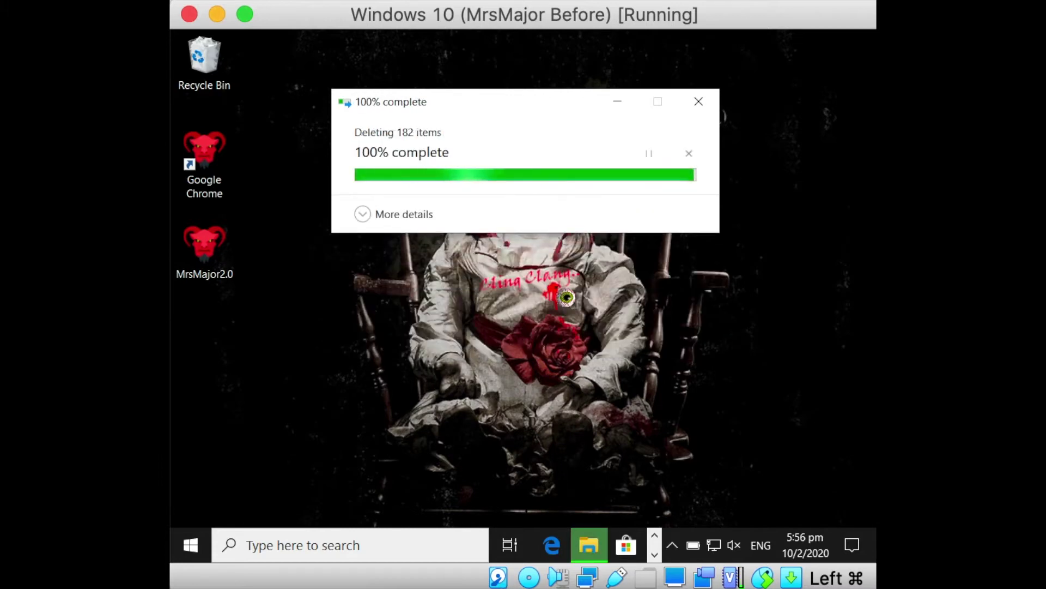
Step: Open the Recycle Bin and delete the leftover CR_51EE4.tmp folder
double_click(231, 83)
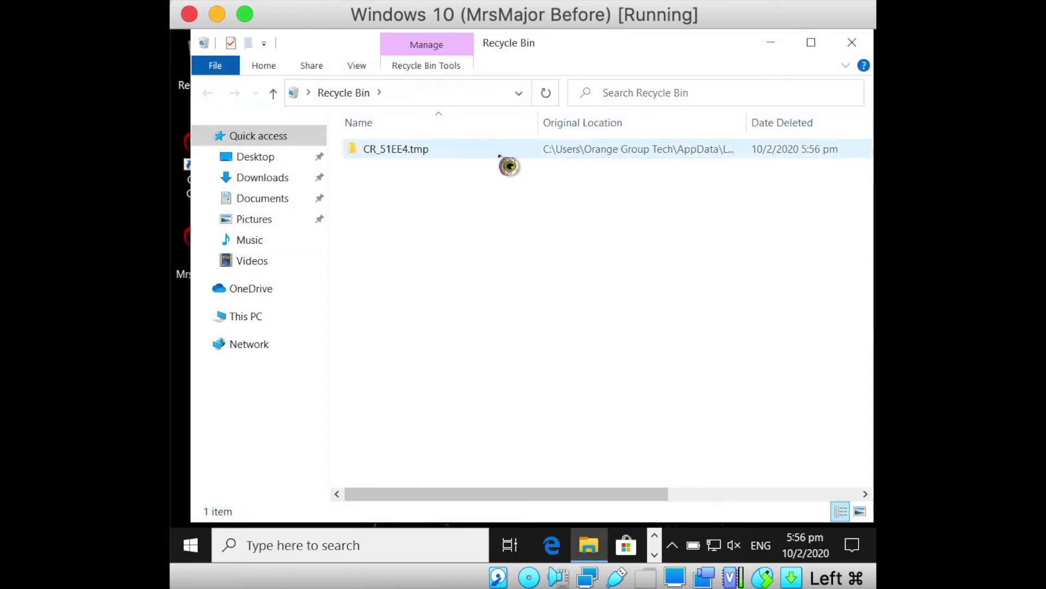
right_click(483, 153)
left_click(526, 168)
left_click(507, 221)
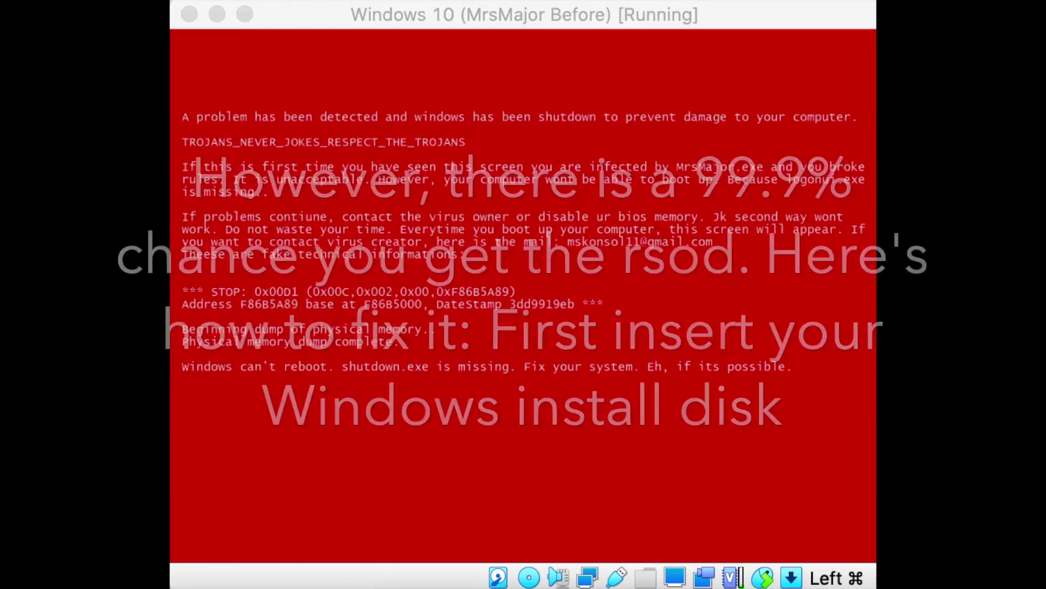
Step: Open the virtual machine's storage settings and replace LogonUI.iso in the optical drive with the Windows install disc image
left_click(563, 425)
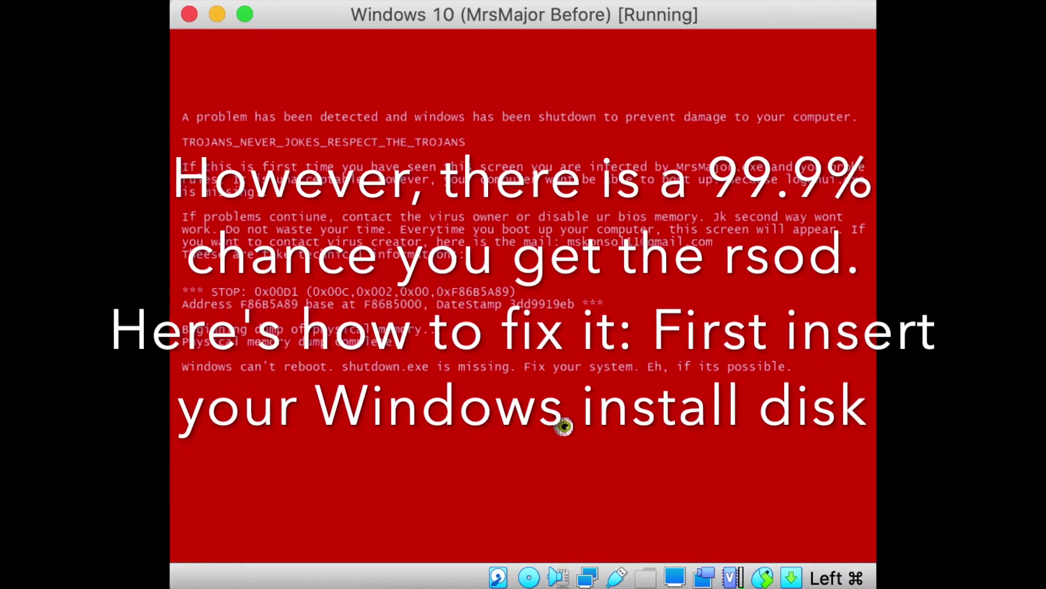
left_click(420, 1)
left_click(415, 17)
left_click(439, 55)
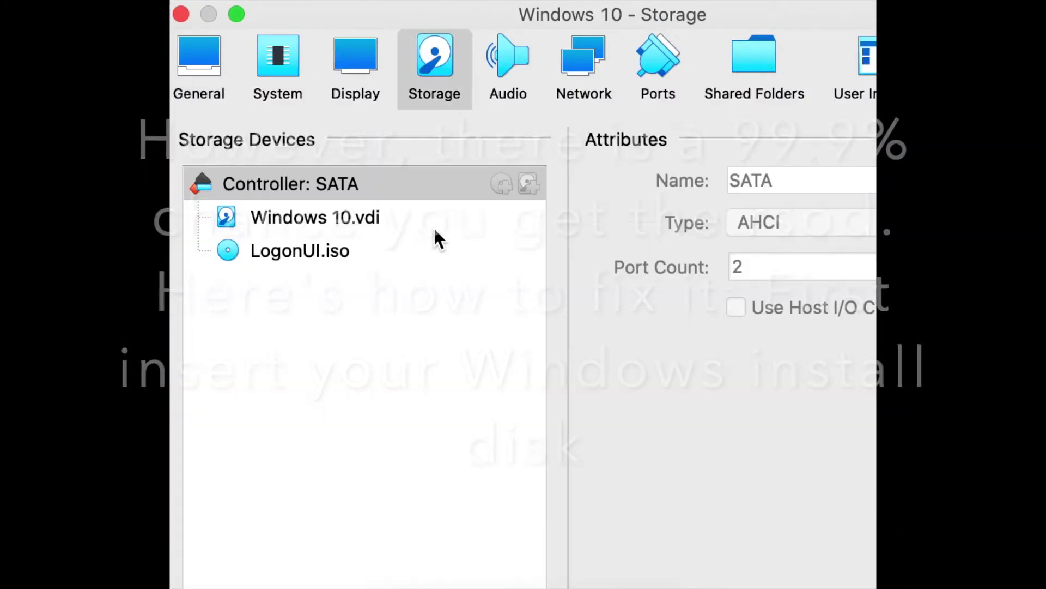
left_click(404, 252)
left_click(830, 187)
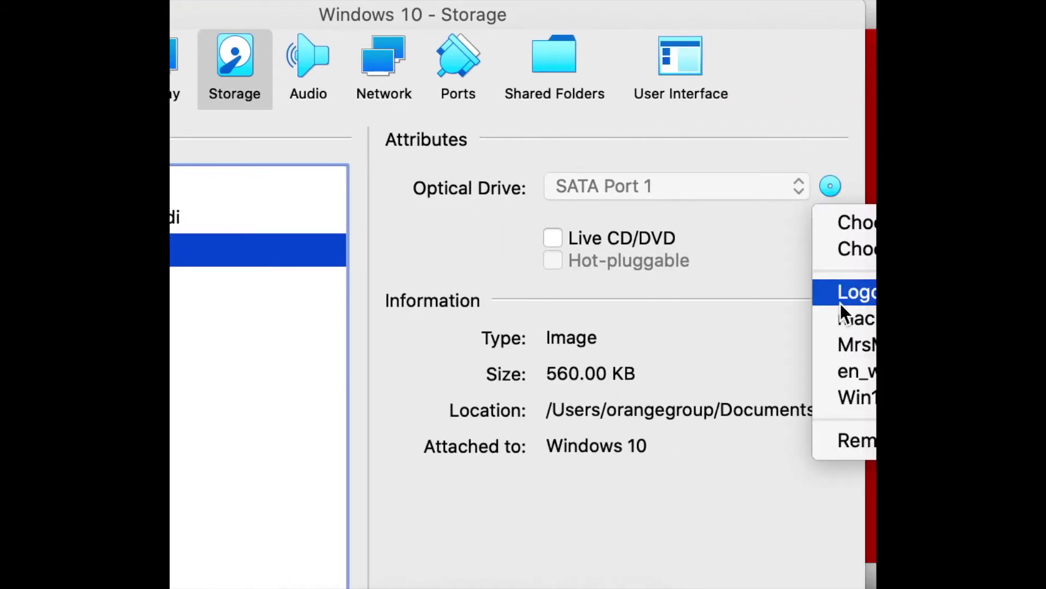
left_click(853, 399)
left_click(730, 586)
Step: Reset the virtual machine, boot from the Windows install disc and choose to repair the computer
left_click(419, 2)
left_click(444, 181)
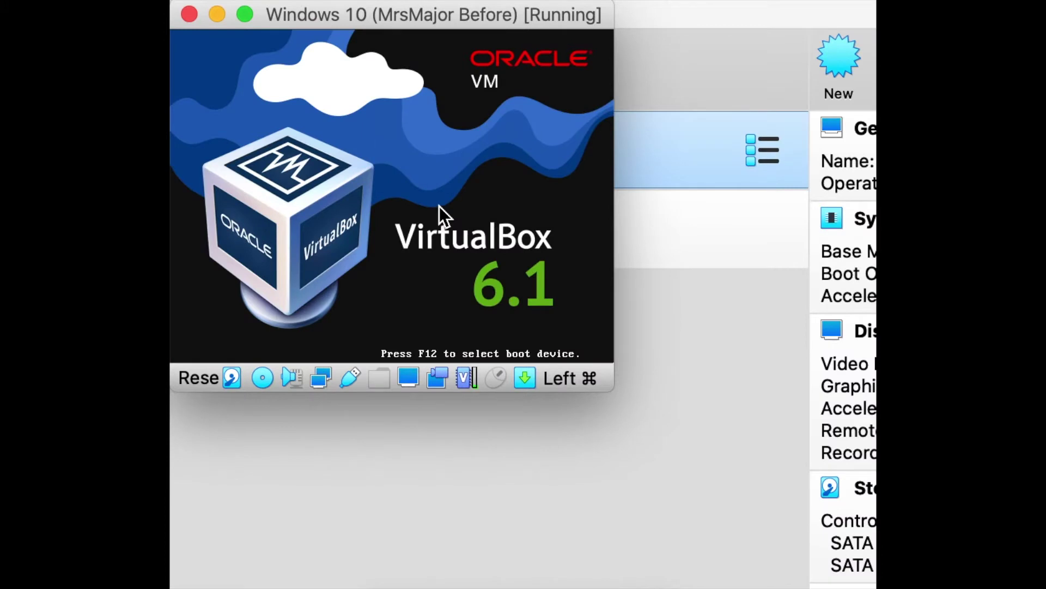
key("Return")
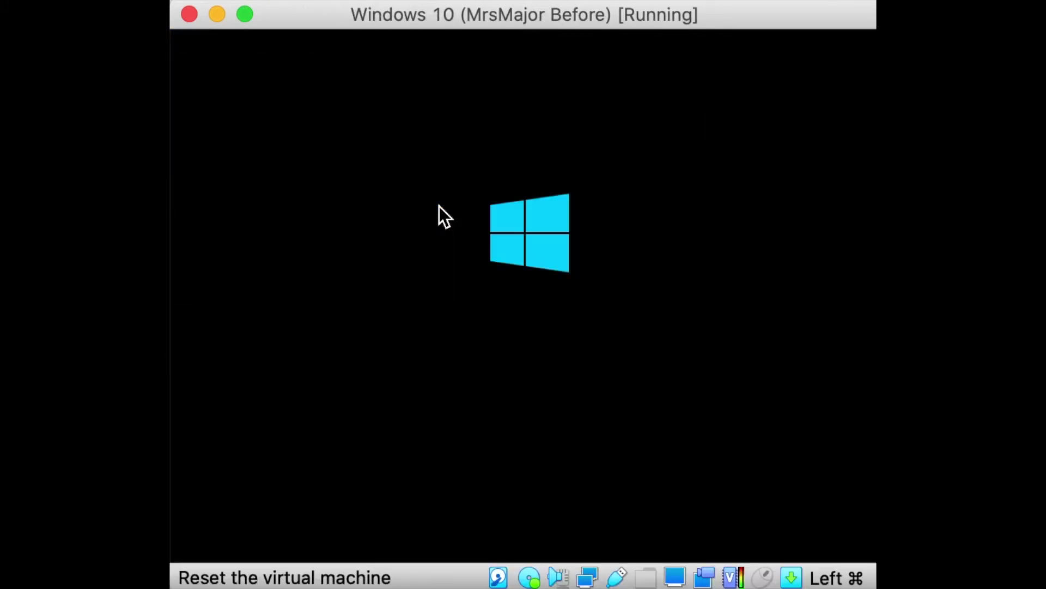
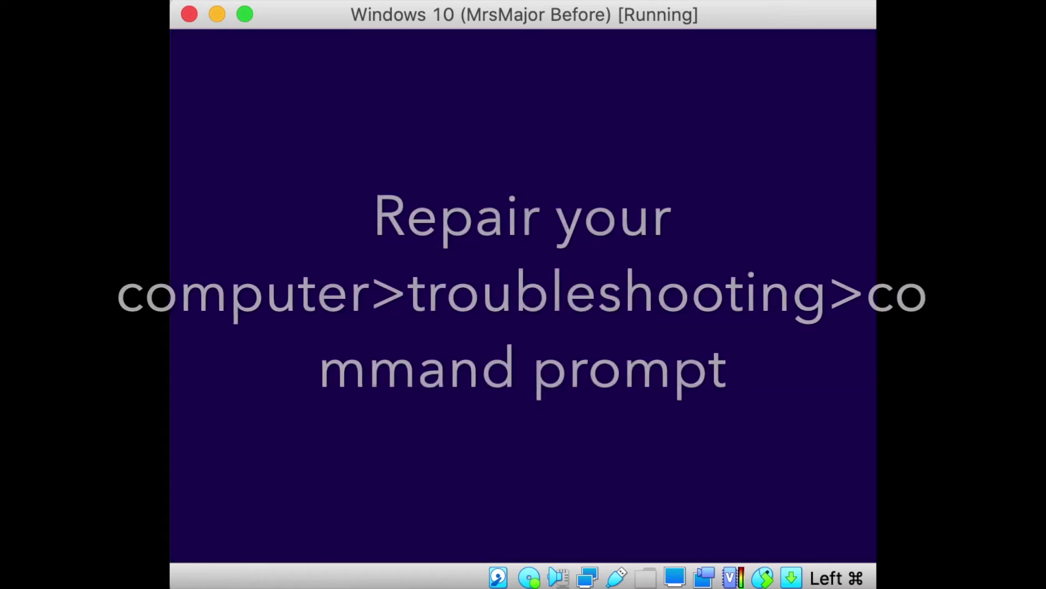
left_click(704, 409)
left_click(389, 415)
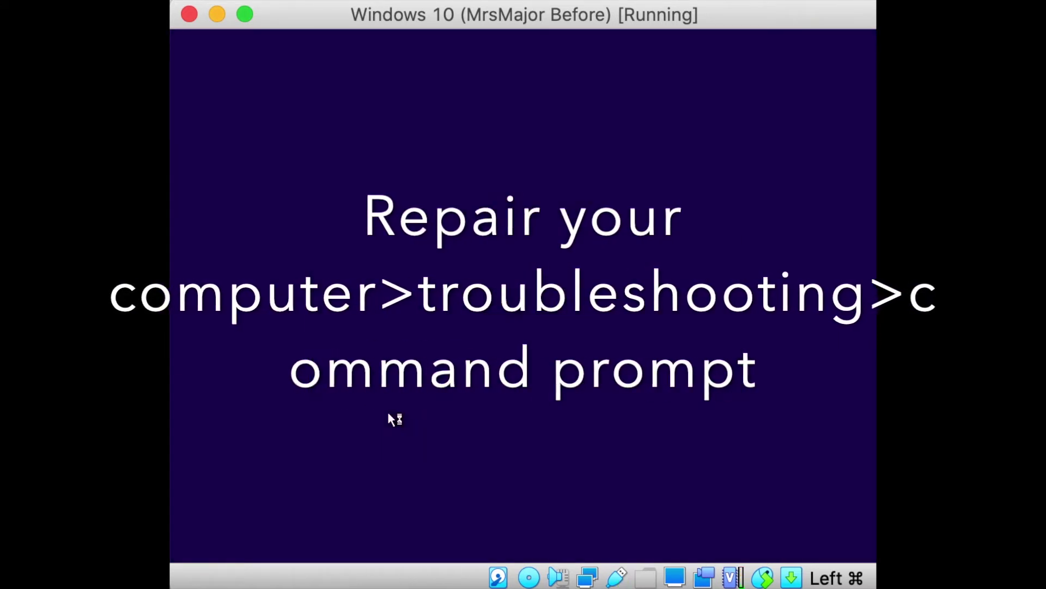
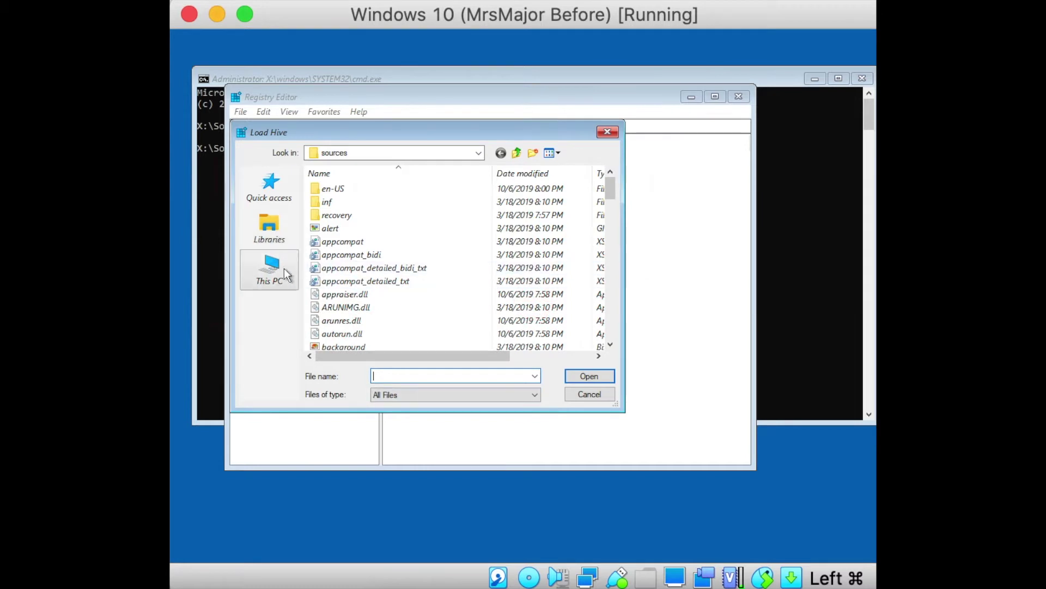
Step: Browse to D:\Program Files in the Load Hive dialog and delete the MicrosoftWindowsServicesEtc folder
left_click(270, 269)
double_click(404, 273)
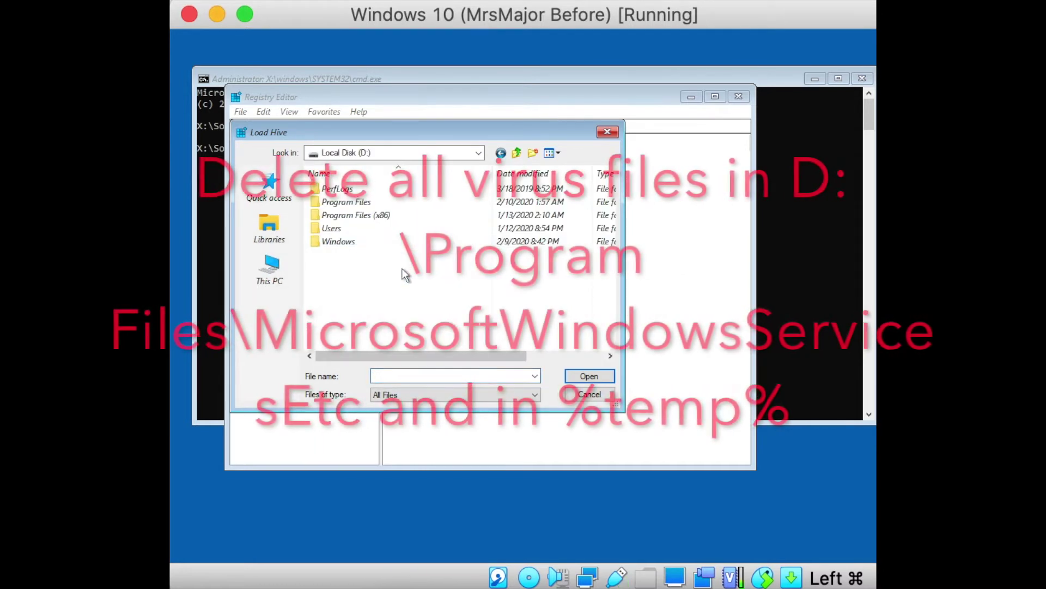
double_click(353, 202)
right_click(362, 230)
left_click(408, 369)
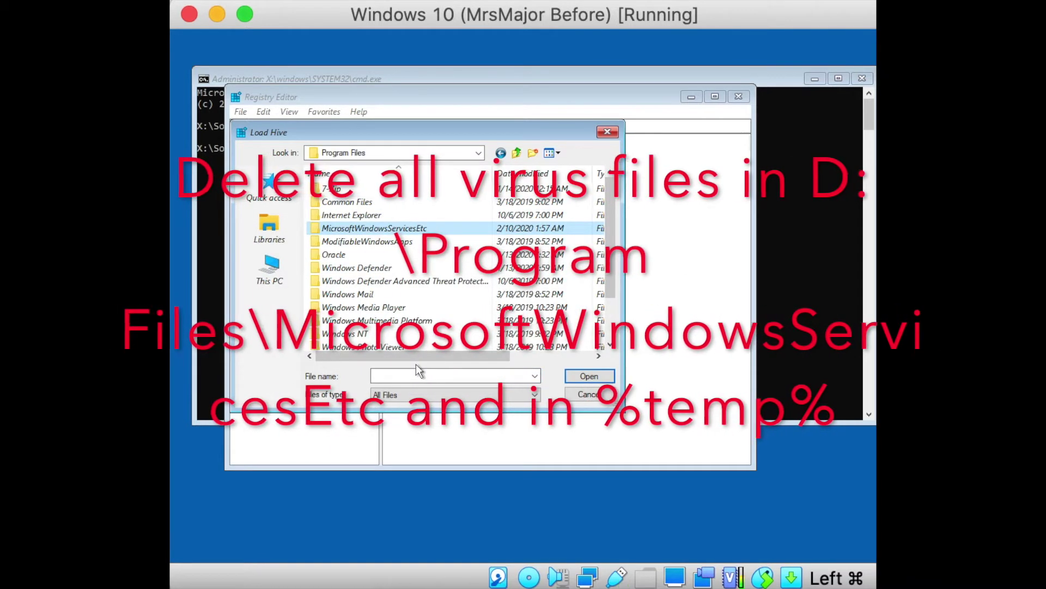
Step: Go to the AppData\Local\Temp folder inside the user's profile on drive D:
left_click(515, 154)
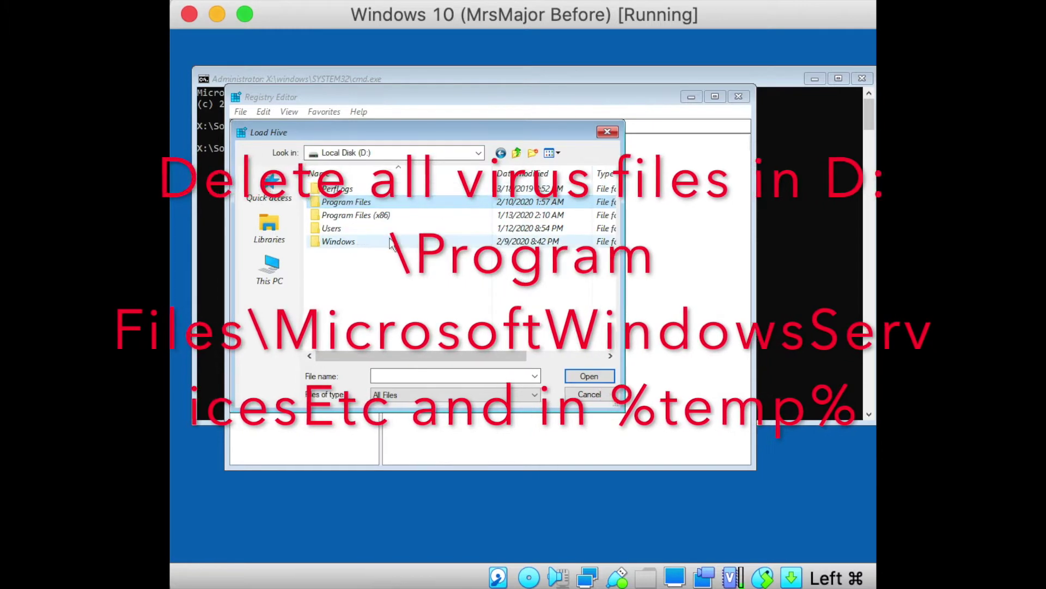
double_click(352, 225)
double_click(347, 188)
left_click(401, 376)
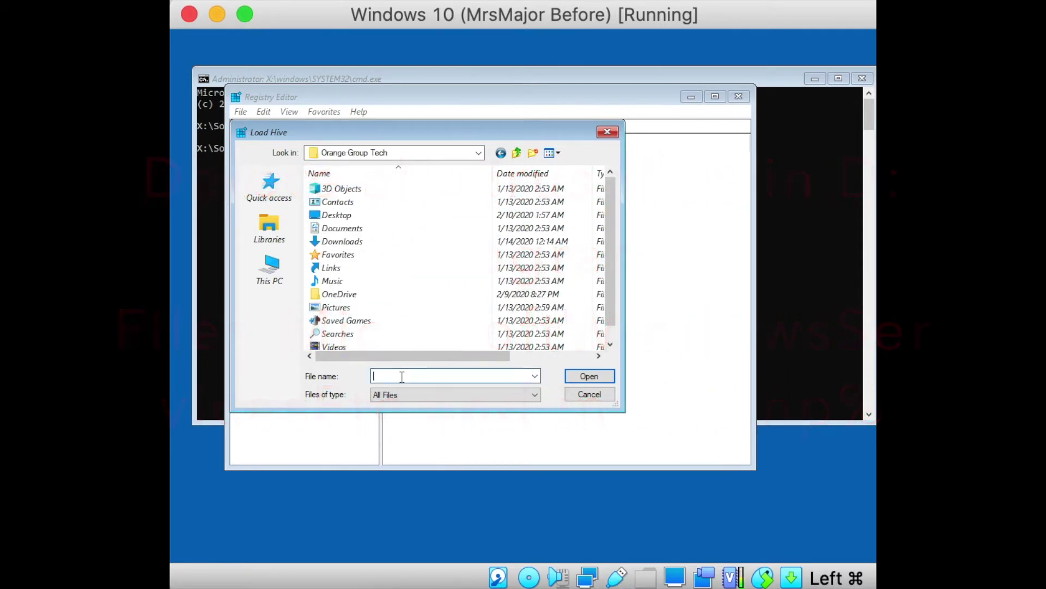
type("AppData")
key("Return")
double_click(338, 189)
double_click(337, 321)
Step: Delete the virus files in the Temp folder, including 59E4.tmp, runner32s, thetruth and xRun, refresh the listing and close the dialog
right_click(350, 188)
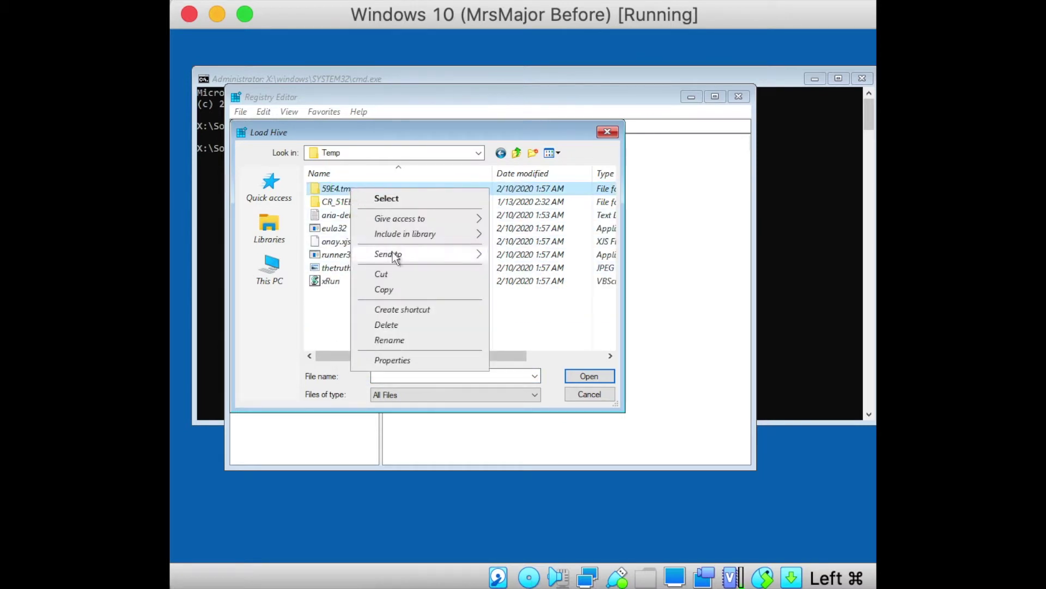
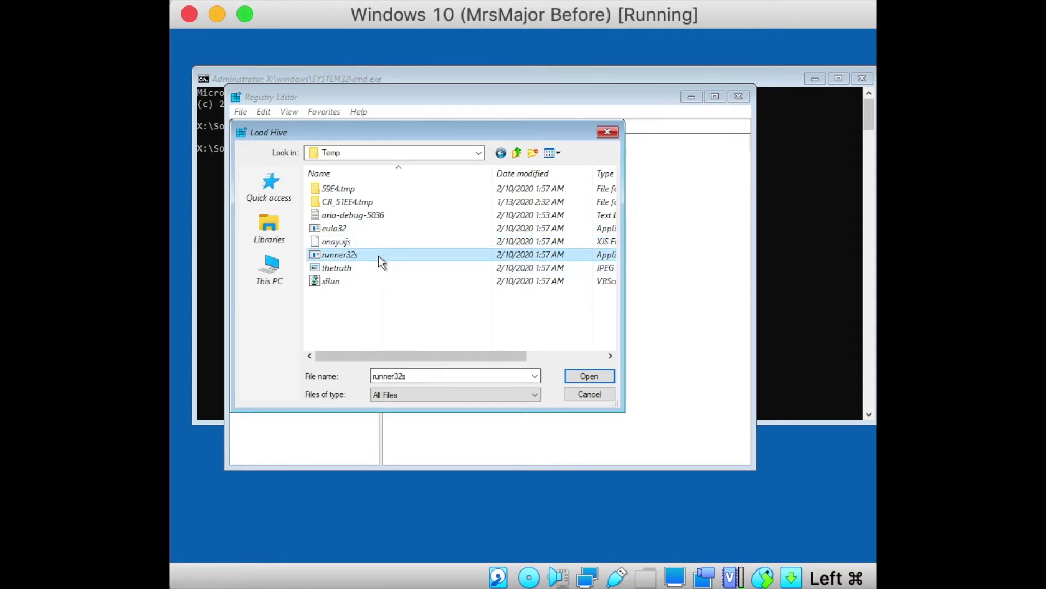
key("Escape")
right_click(367, 267)
key("Escape")
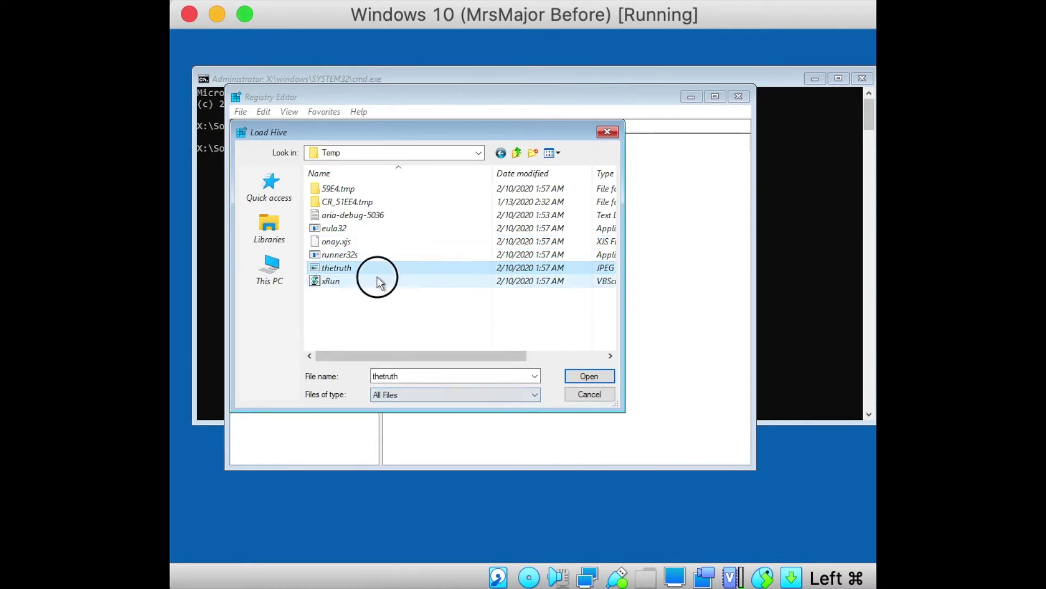
right_click(381, 281)
key("Escape")
right_click(411, 300)
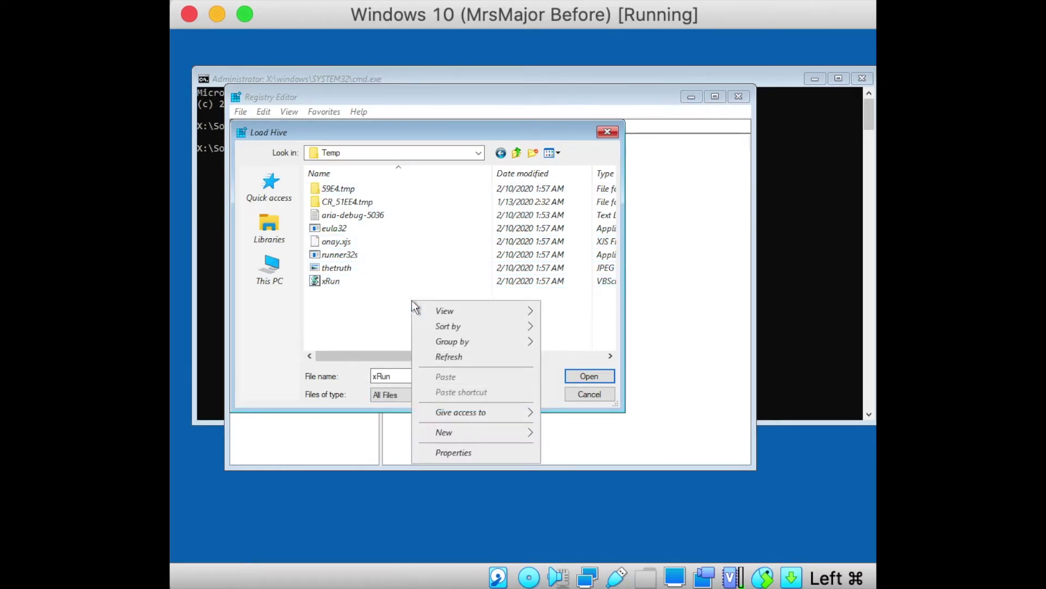
left_click(436, 357)
left_click(607, 131)
Step: Load the SOFTWARE hive from D:\Windows\System32\config into HKEY_LOCAL_MACHINE with the key name OfflineSoftware
left_click(240, 111)
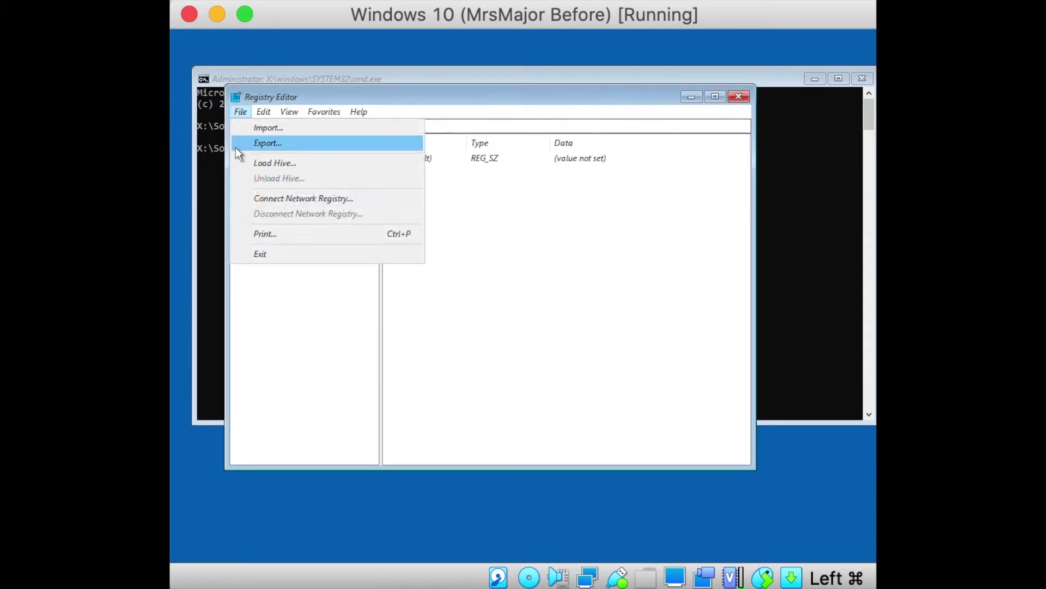
left_click(256, 161)
left_click(271, 268)
left_click(384, 264)
double_click(384, 261)
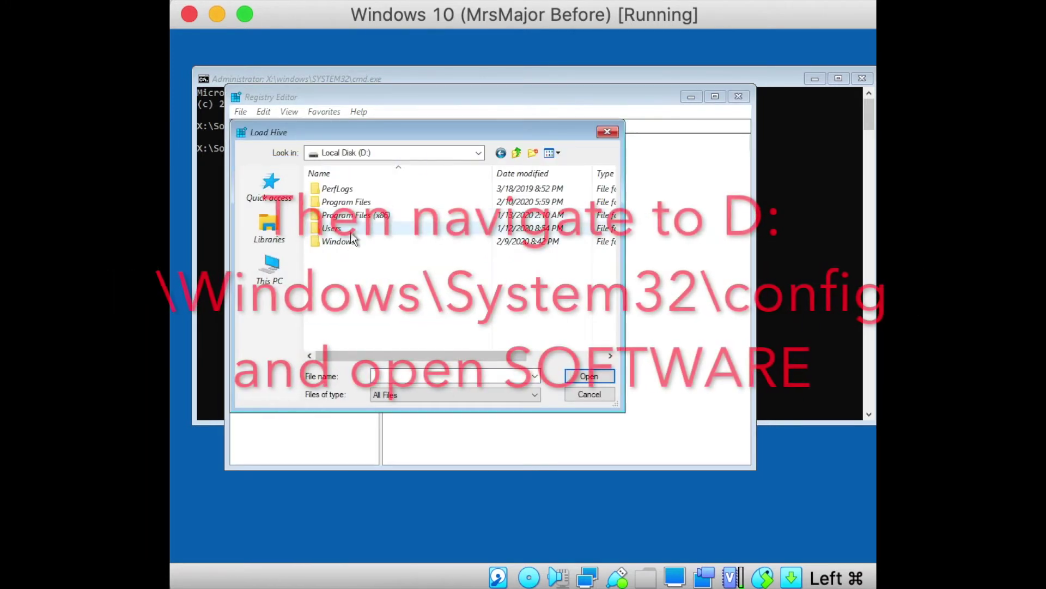
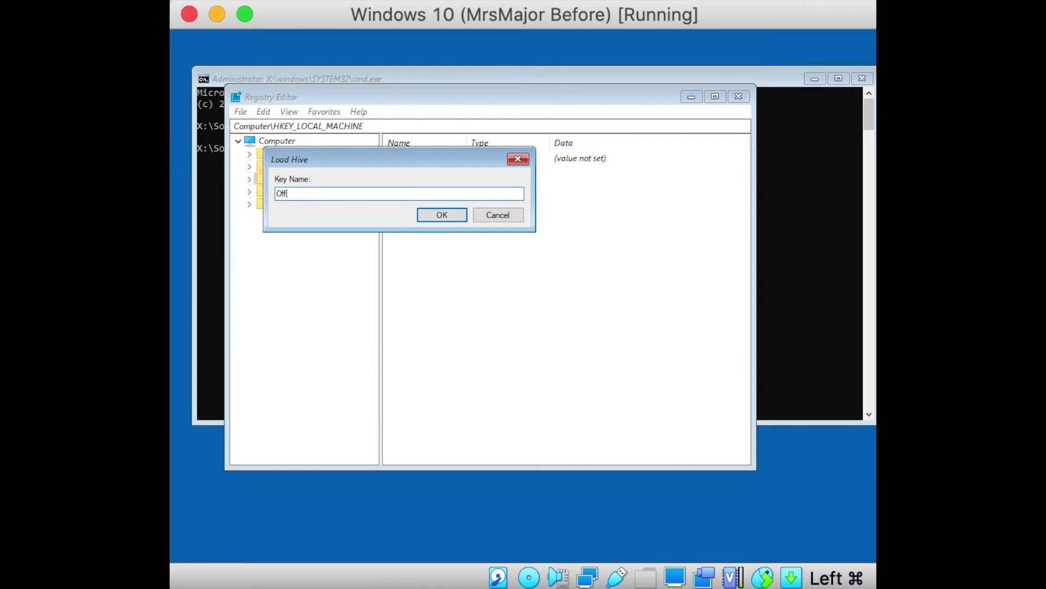
key("Return")
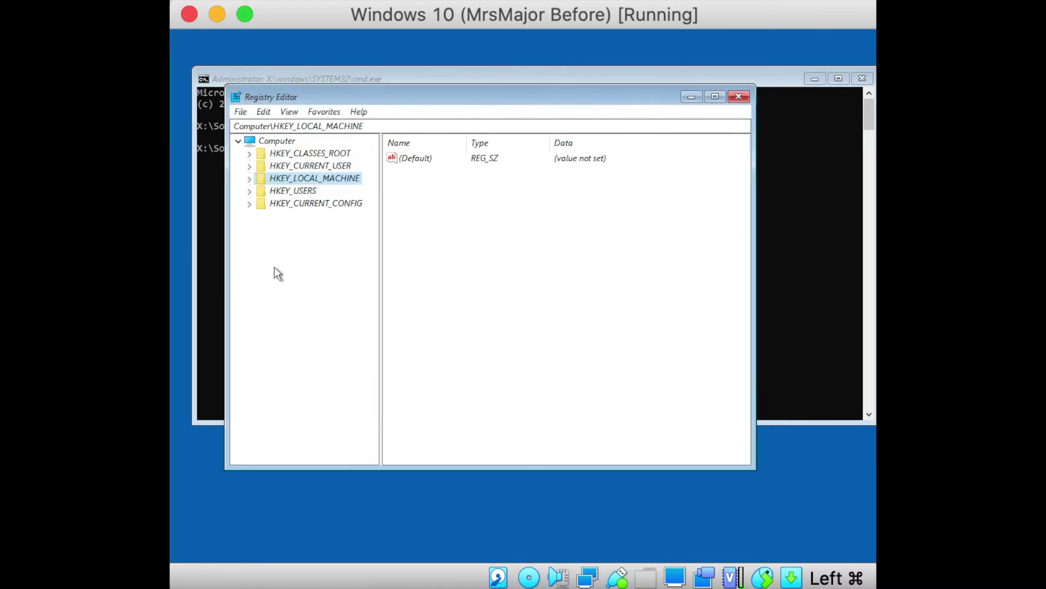
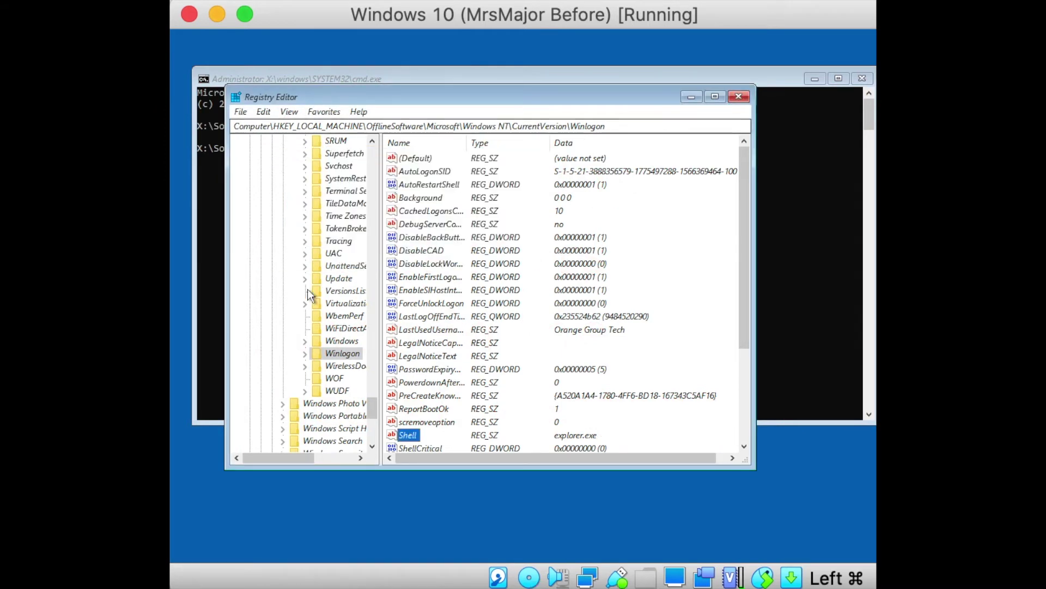
Step: Check the ActiveDesktop and Explorer keys under OfflineSoftware\Microsoft\Windows\CurrentVersion\Policies for leftover entries
scroll(301, 299, "up", 9)
left_click(282, 391)
left_click(283, 254)
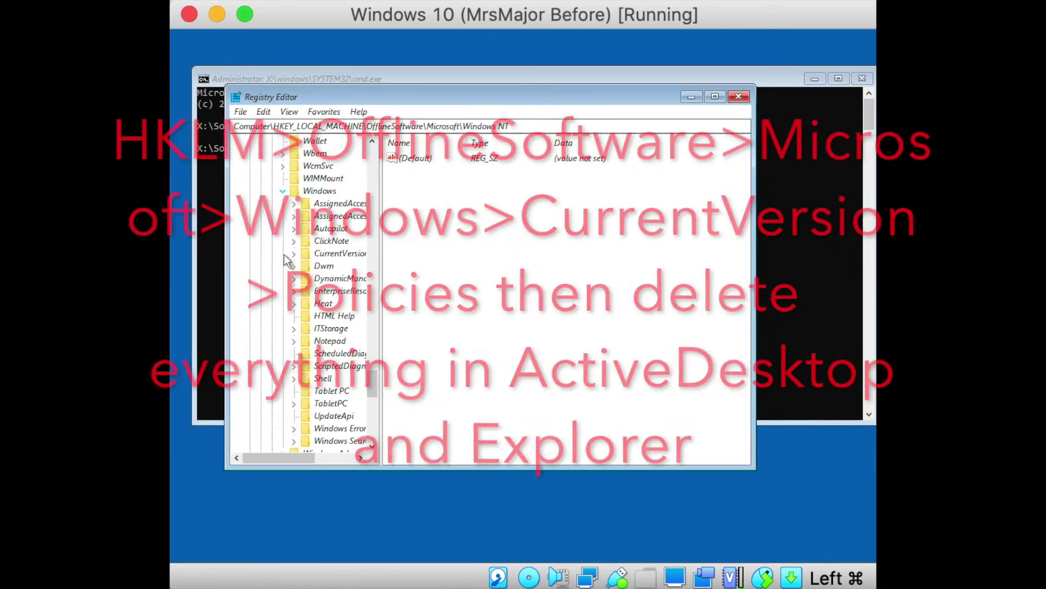
left_click(294, 253)
scroll(297, 259, "down", 20)
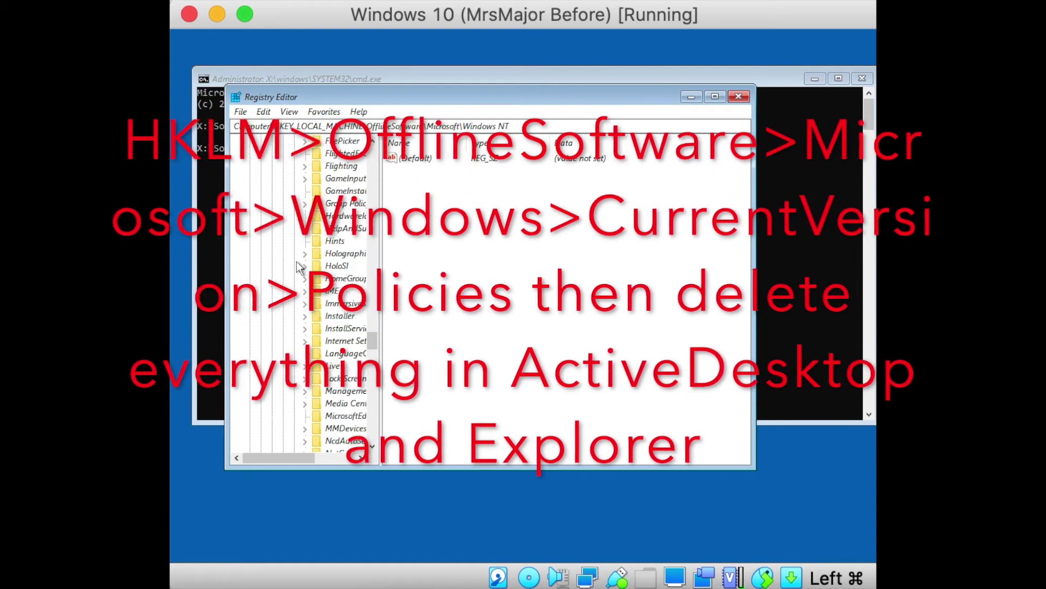
left_click(305, 329)
left_click(351, 340)
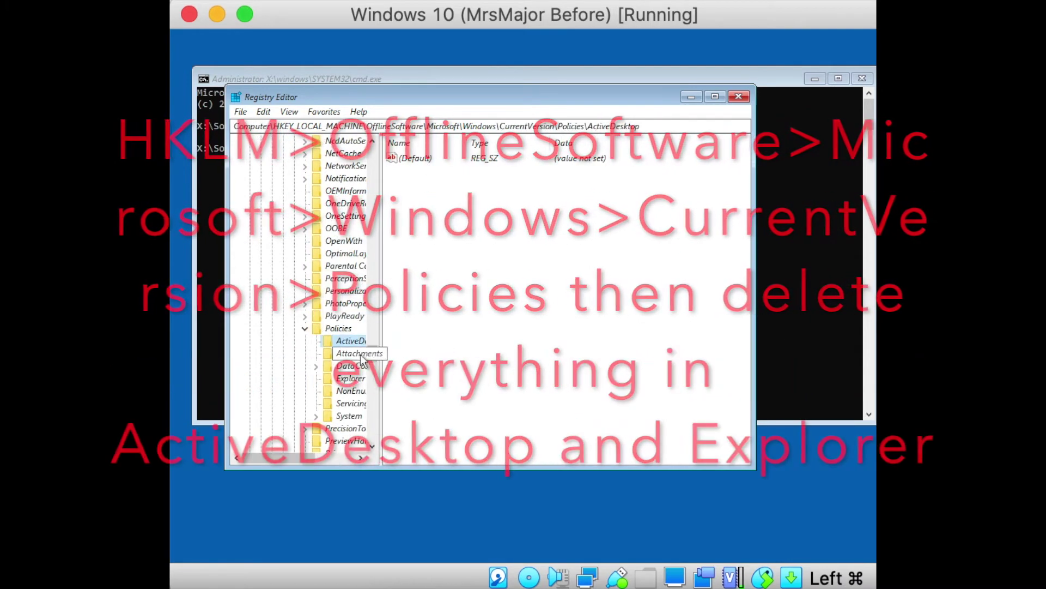
left_click(350, 378)
Step: Close the Registry Editor and bring up the virtual machine's settings
left_click(739, 96)
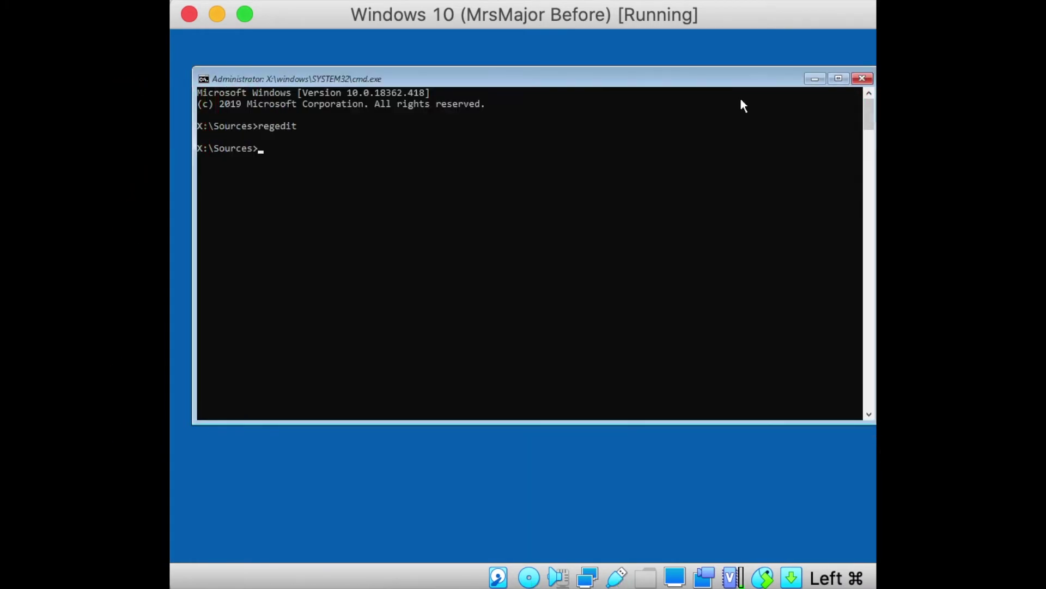
left_click(434, 16)
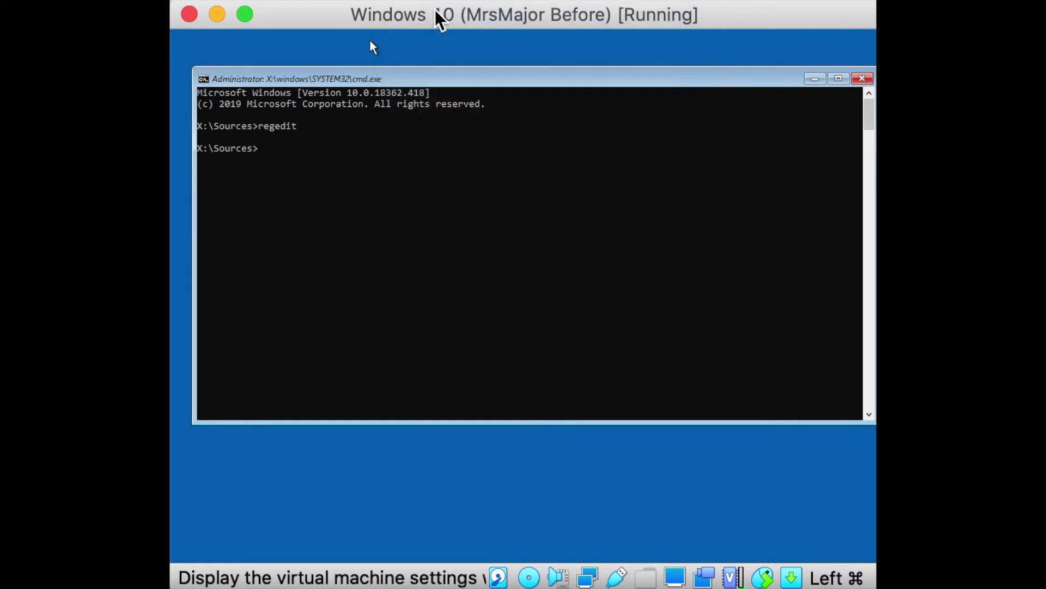
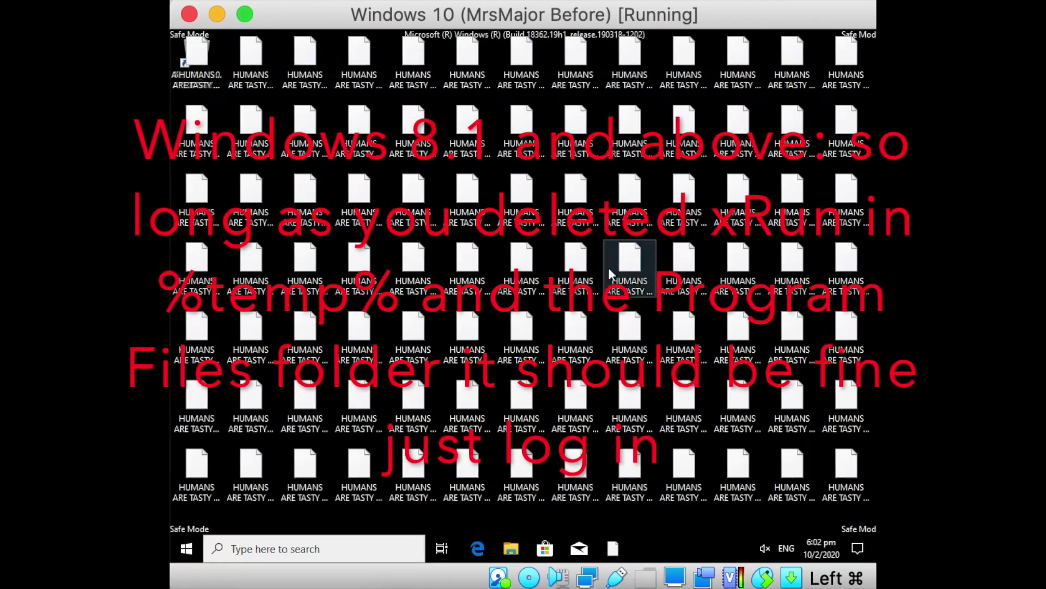
Step: Delete all the "HUMANS ARE TASTY" files from the safe mode desktop
left_click_drag(267, 526, 857, 41)
right_click(858, 43)
left_click(781, 175)
left_click_drag(428, 496, 229, 39)
key("Delete")
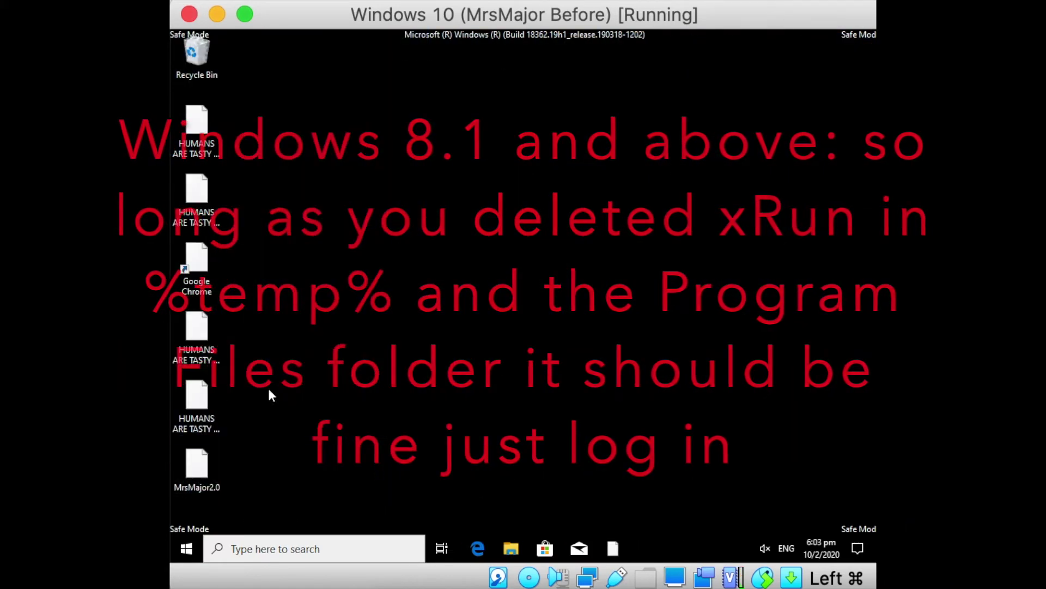
left_click_drag(268, 391, 197, 332)
key("Delete")
left_click_drag(245, 215, 197, 126)
key("Delete")
Step: Move the Google Chrome and MrsMajor2.0 icons up beneath the Recycle Bin and empty the Recycle Bin
left_click_drag(197, 262, 199, 124)
left_click_drag(197, 463, 196, 188)
right_click(199, 64)
left_click(218, 91)
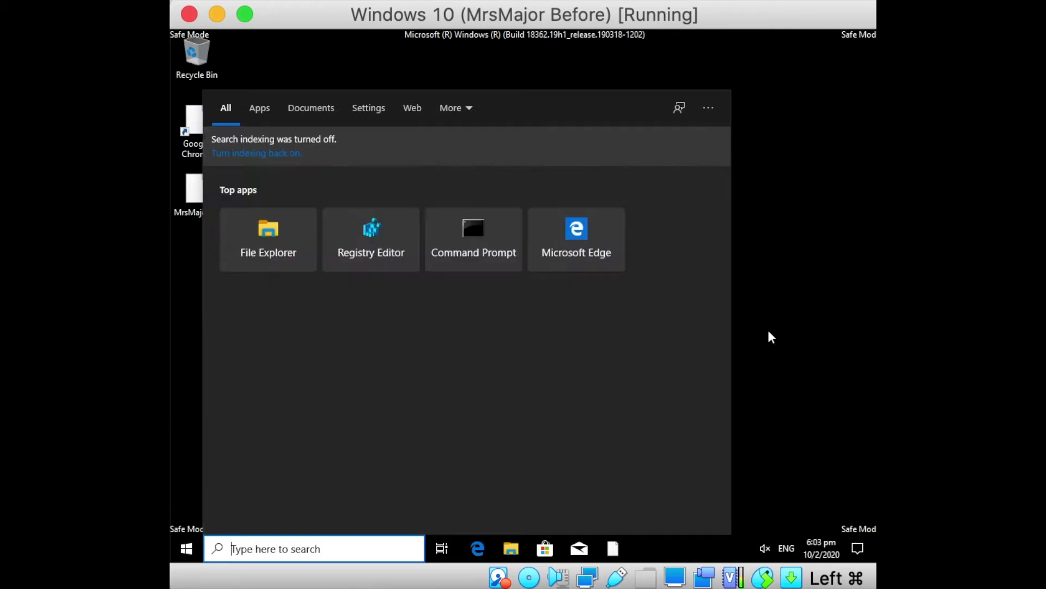
Step: Restart Windows in normal mode and sign in to the user account
left_click(186, 548)
left_click(224, 484)
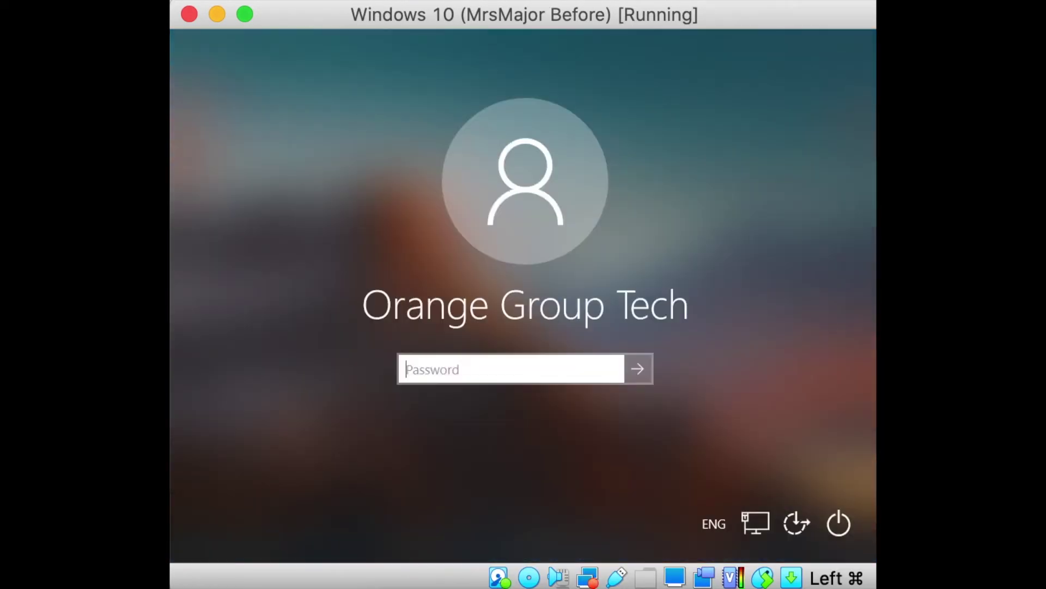
key("Return")
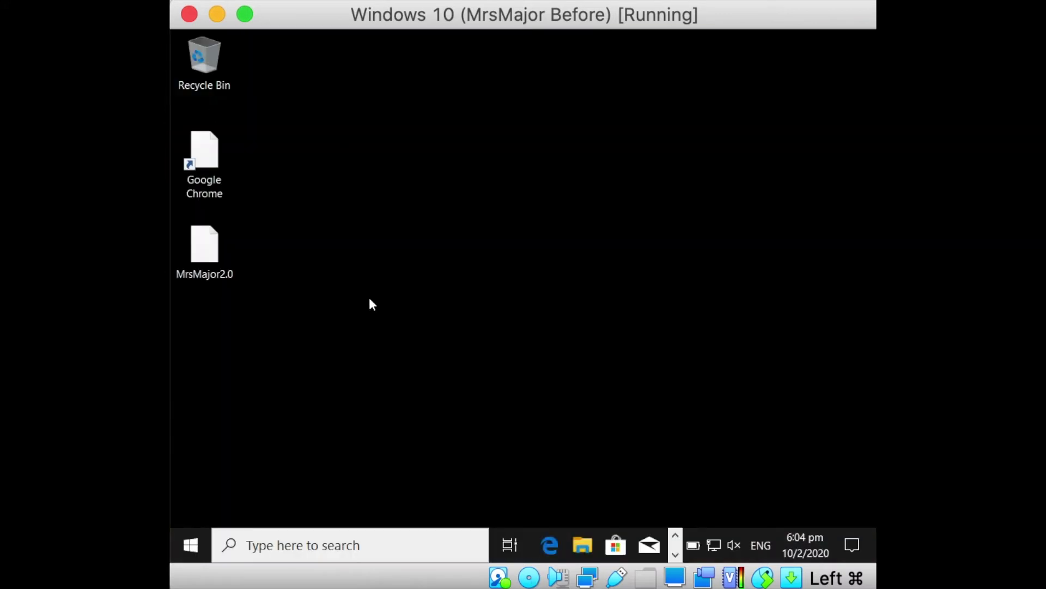
Step: Search for gpedit.msc and open the Local Group Policy Editor
left_click(357, 545)
type("gpedit.msc")
left_click(299, 174)
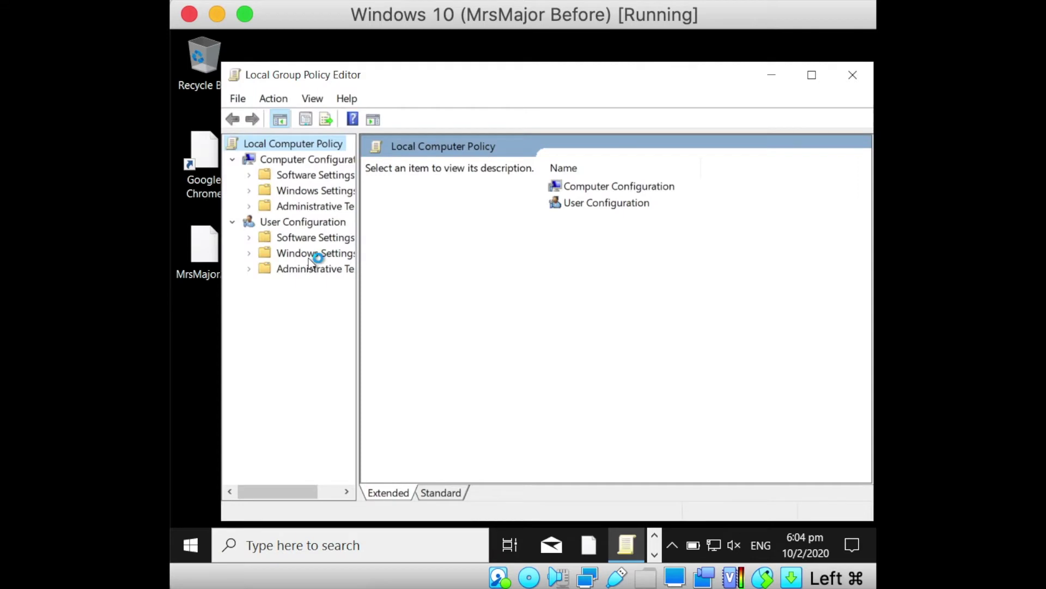
Step: Set "Prevent access to registry editing tools" to Enabled under User Configuration > Administrative Templates > System and confirm
left_click(249, 268)
left_click(306, 363)
scroll(860, 310, "down", 2)
left_click(697, 403)
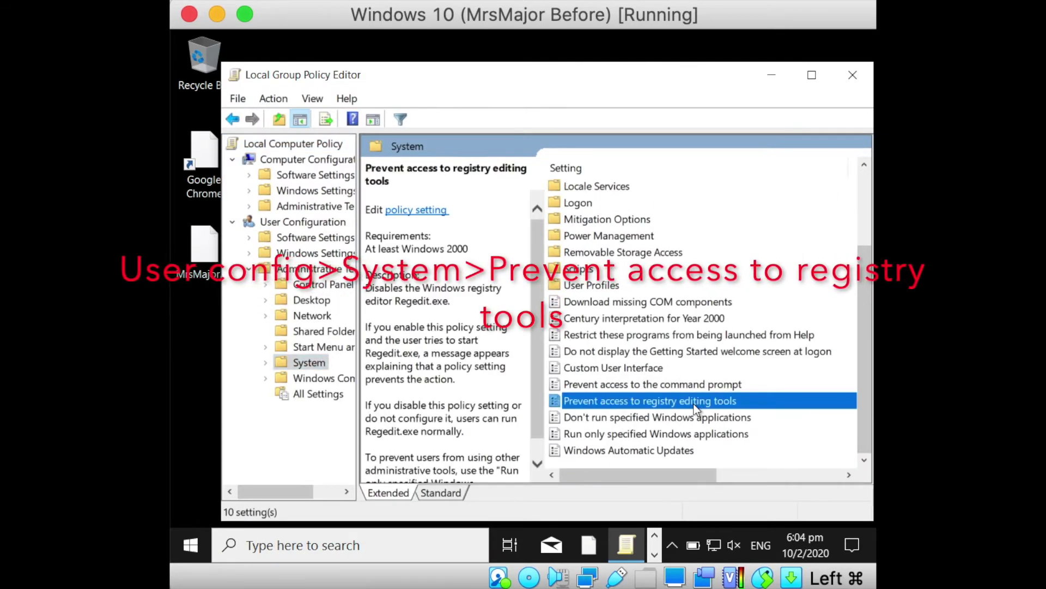
double_click(697, 404)
left_click(236, 139)
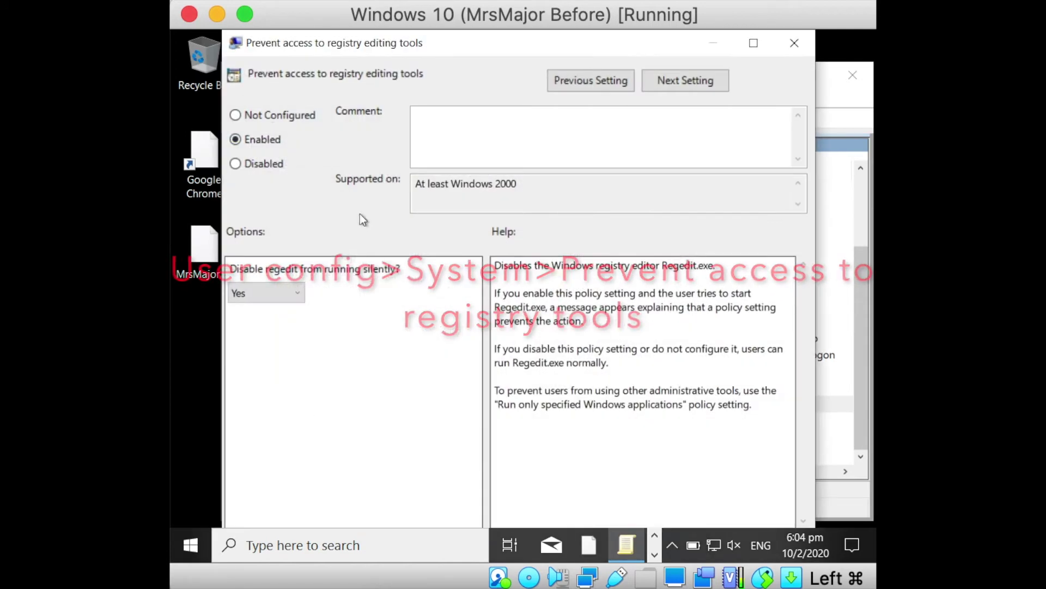
key("Return")
Step: Search for regedit and open the Registry Editor
left_click(292, 544)
type("regedit")
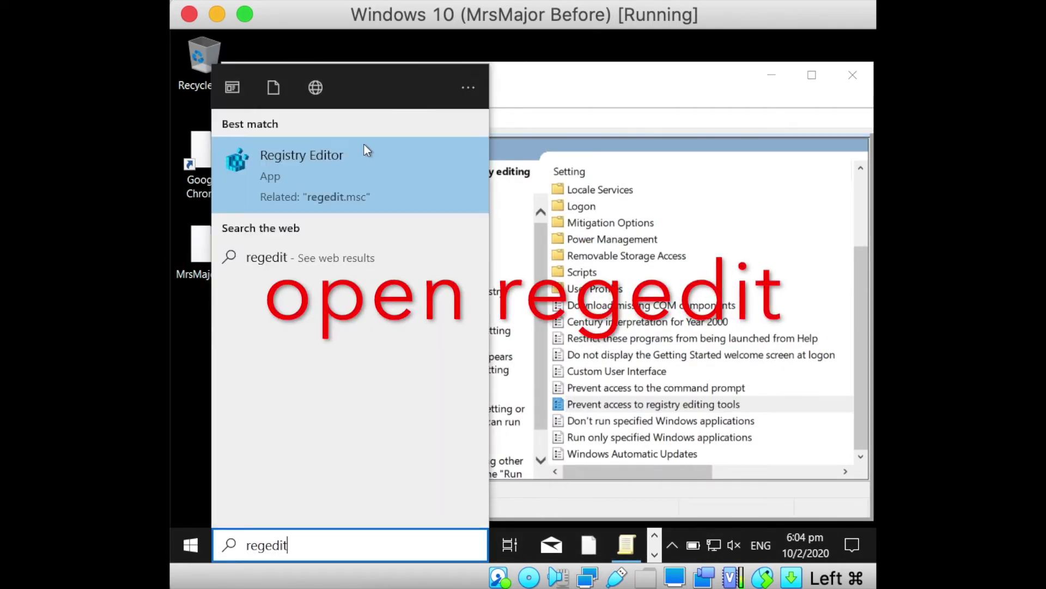
left_click(340, 189)
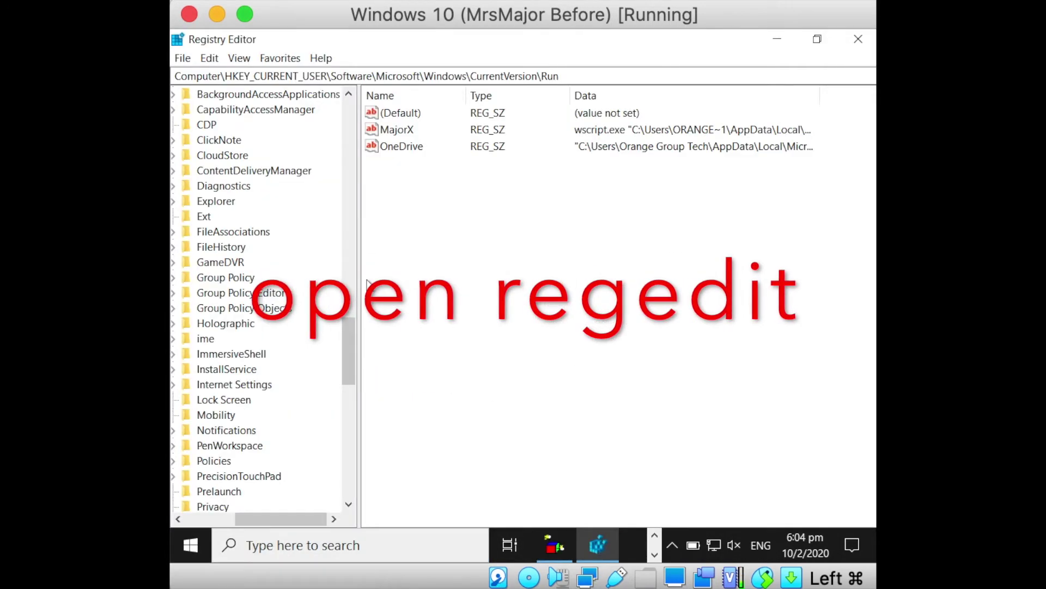
Step: Delete the MajorX value from HKEY_CURRENT_USER\Software\Microsoft\Windows\CurrentVersion\Run and confirm the deletion
right_click(415, 135)
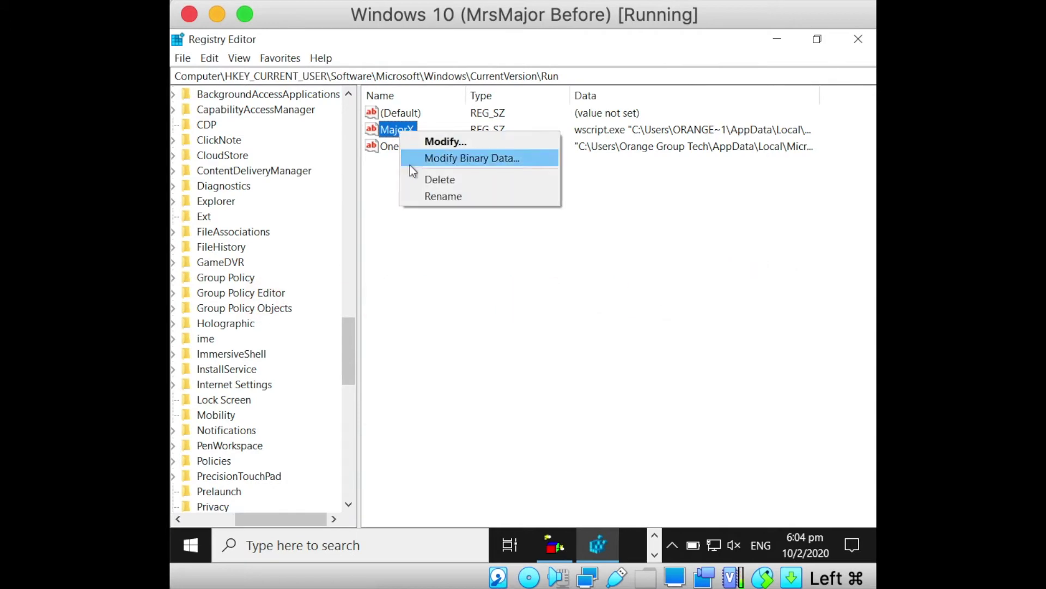
left_click(430, 177)
left_click(653, 289)
left_click(522, 50)
double_click(523, 50)
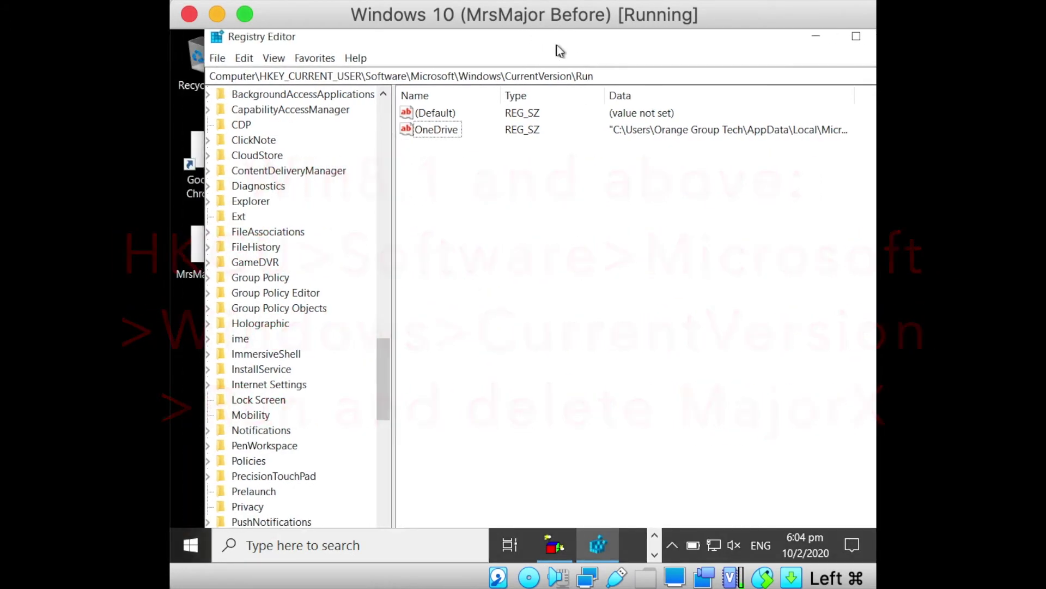
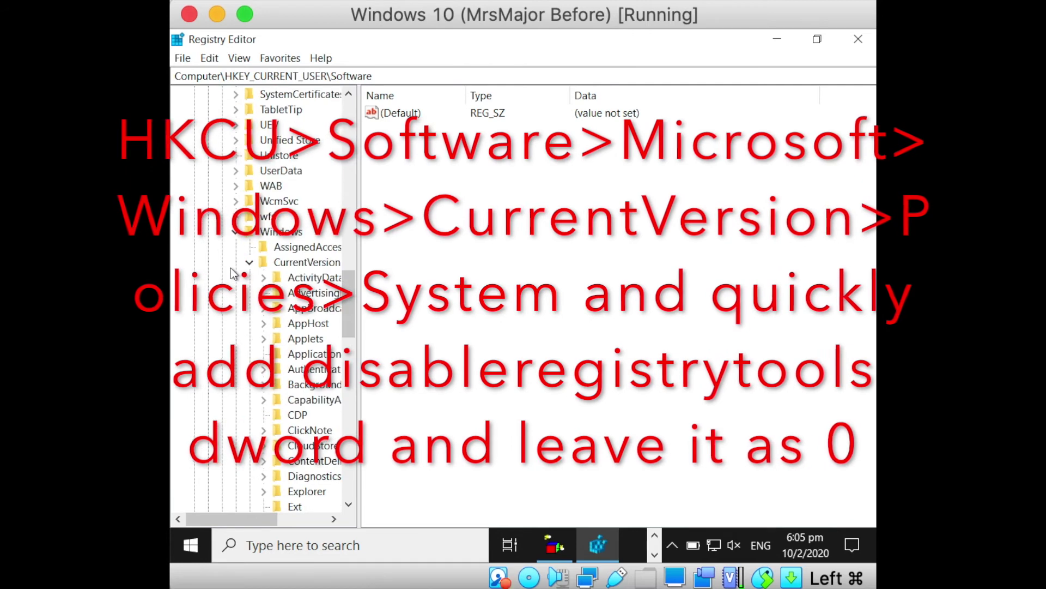
Step: Add a DWORD value named disableregistrytools to HKEY_CURRENT_USER\Software\Microsoft\Windows\CurrentVersion\Policies\system and close the Registry Editor
left_click(263, 339)
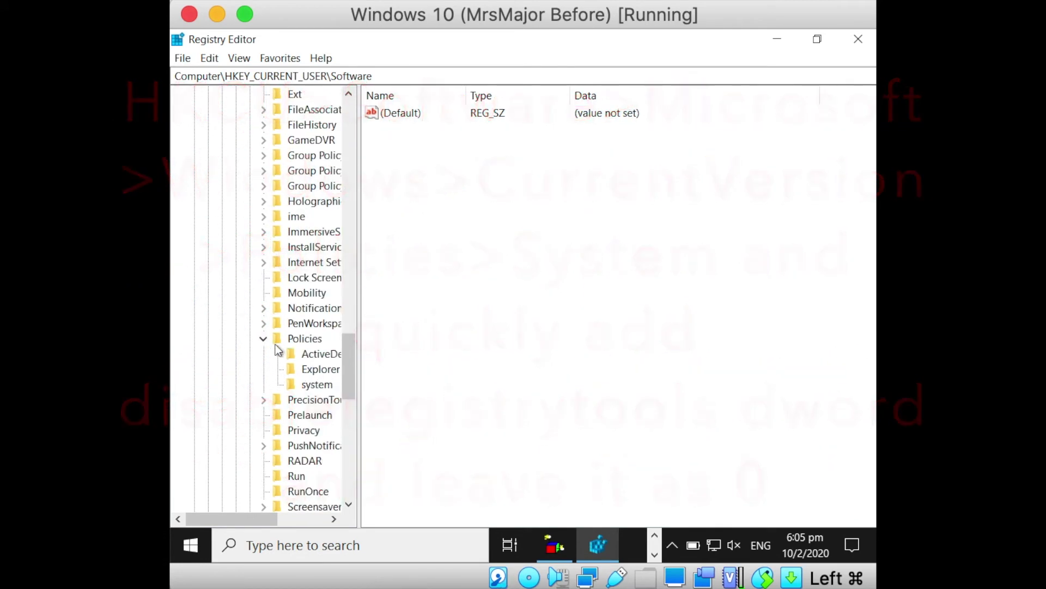
right_click(404, 186)
mouse_move(433, 189)
left_click(572, 243)
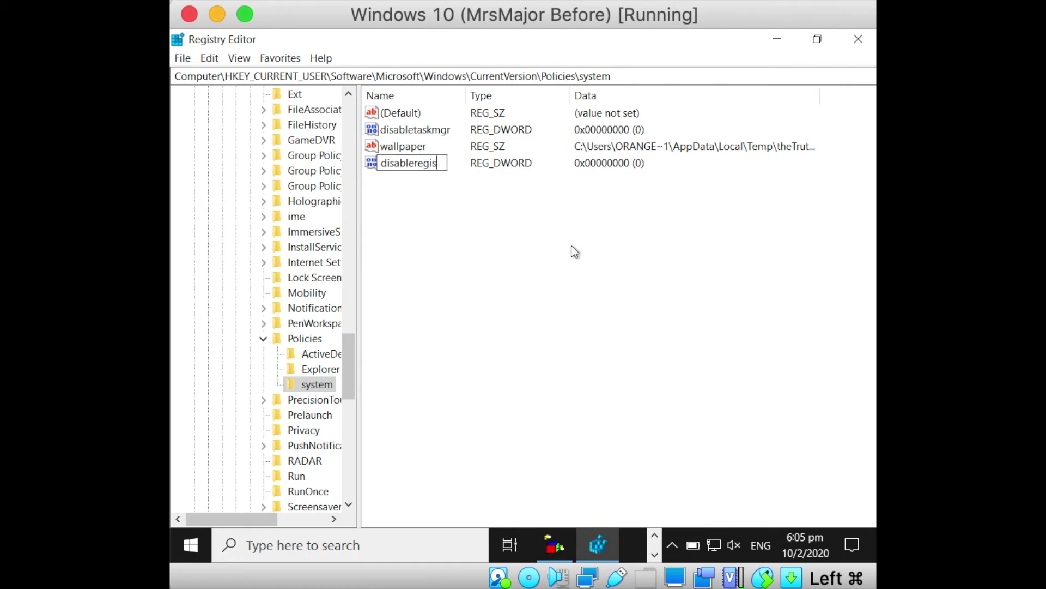
left_click(859, 39)
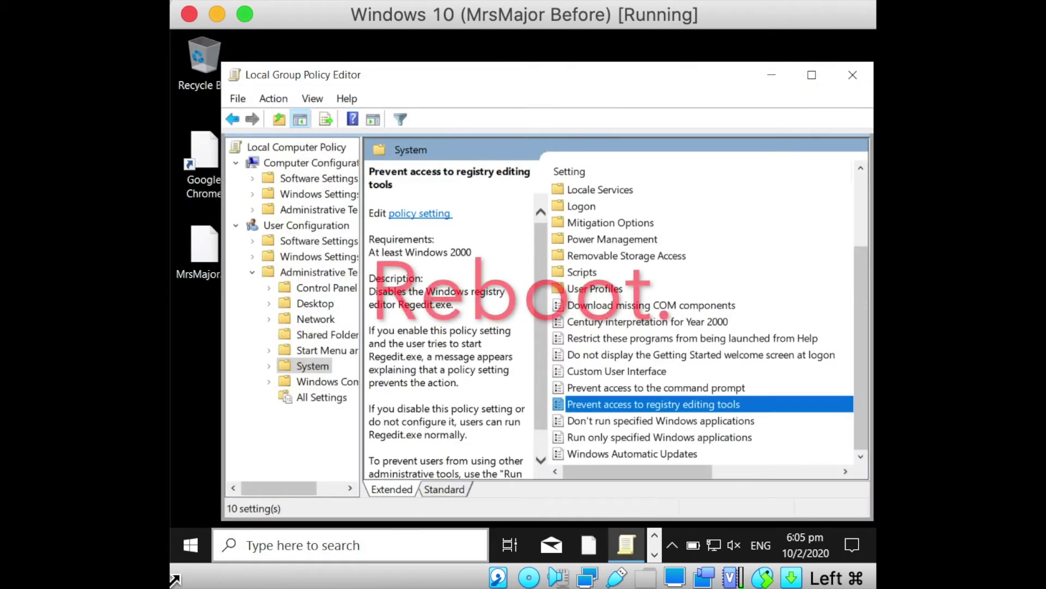
Step: Restart Windows from the virtual machine's desktop
left_click(190, 545)
left_click(191, 506)
left_click(217, 466)
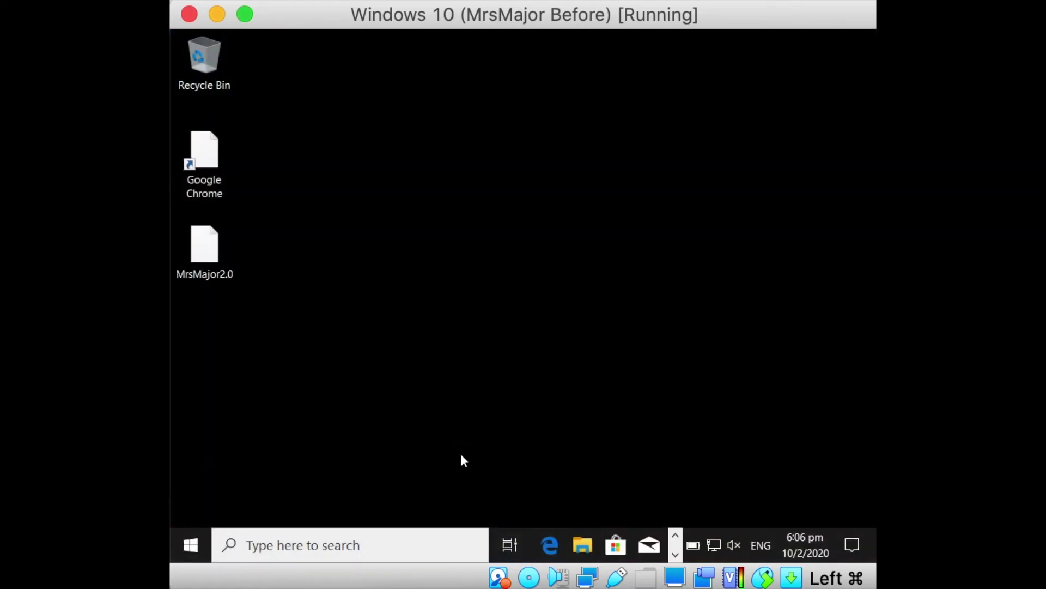
Step: Search for regedit and reopen the Registry Editor after the restart
left_click(388, 550)
type("reg")
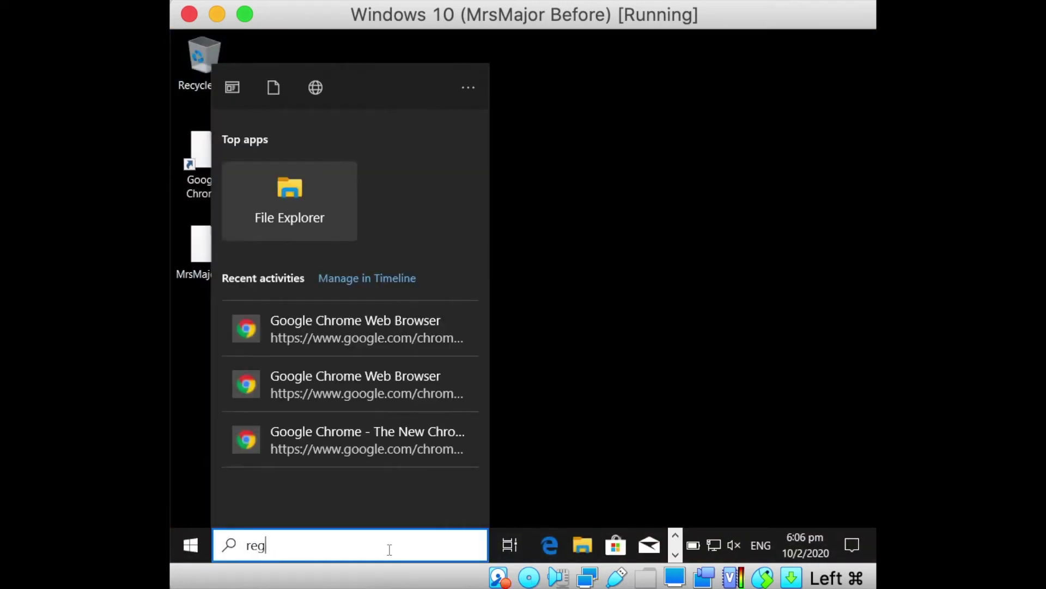
type("edit")
right_click(350, 194)
left_click(339, 209)
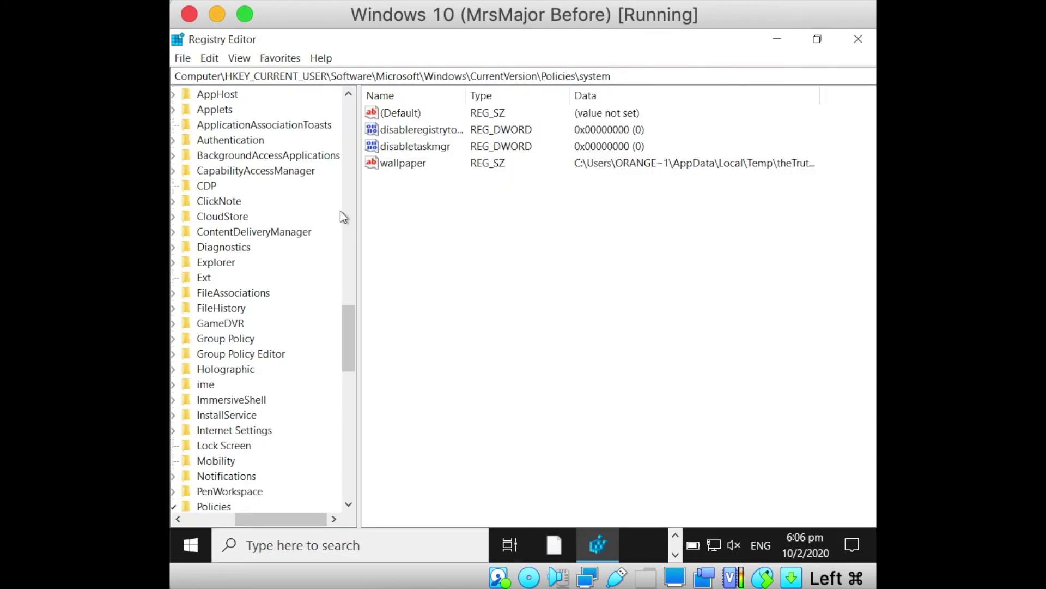
Step: Delete the disabletaskmgr and wallpaper values from the HKEY_CURRENT_USER Policies\system key and confirm the deletion
left_click_drag(286, 519, 247, 521)
double_click(402, 162)
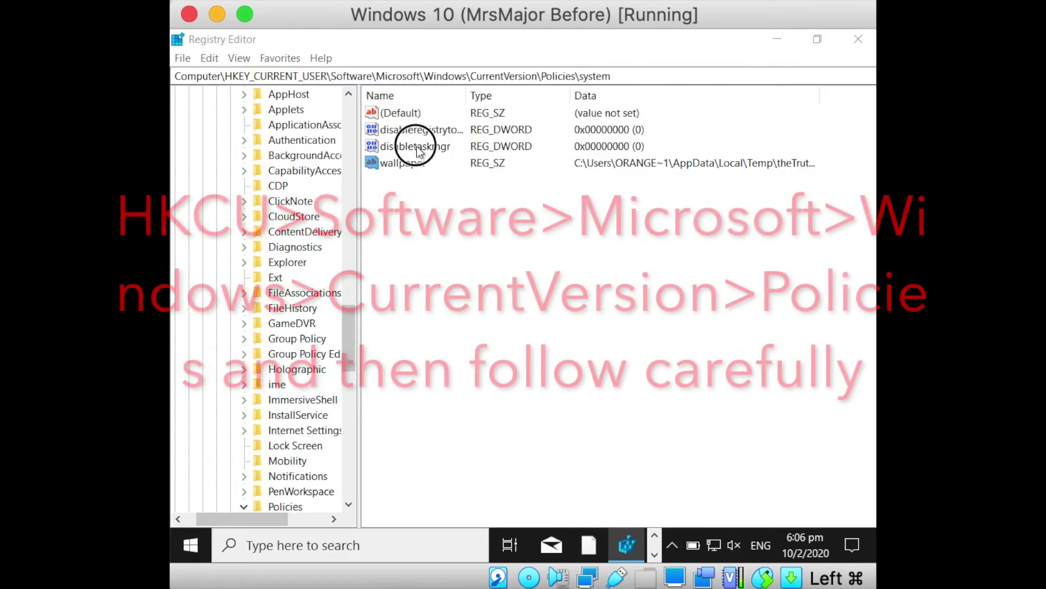
left_click_drag(411, 229, 414, 144)
right_click(434, 142)
left_click(478, 192)
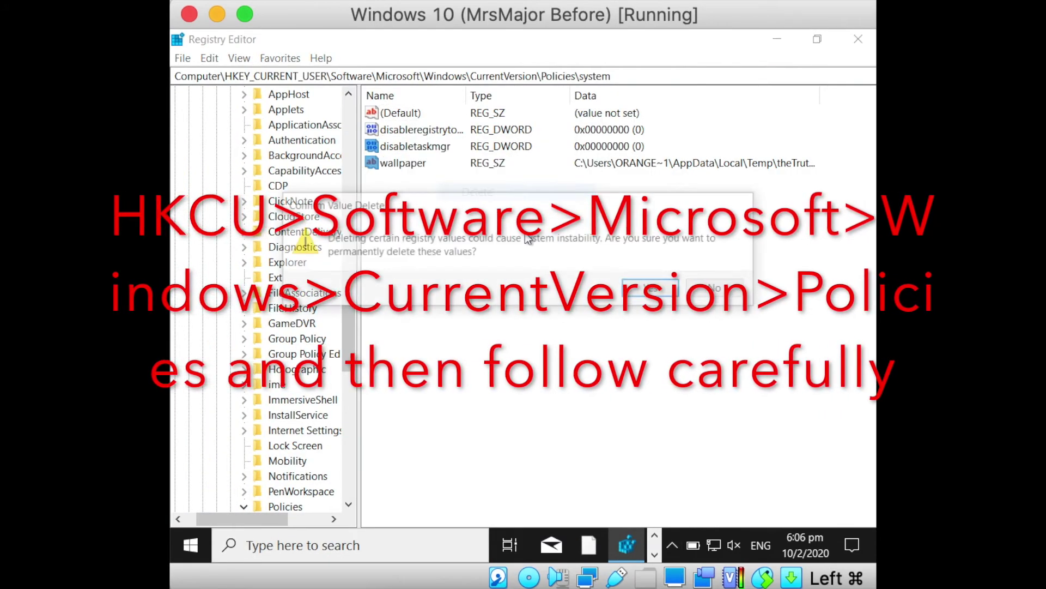
left_click(650, 288)
Step: Delete the added values from the Explorer key under the HKEY_CURRENT_USER Policies key and confirm the deletion
scroll(320, 397, "down", 6)
left_click(298, 262)
left_click_drag(381, 214, 414, 153)
right_click(414, 153)
left_click(459, 203)
left_click(650, 288)
Step: Delete the value below (Default) in the ActiveDesktop key under Policies, then collapse the Policies key
left_click(310, 247)
right_click(411, 131)
left_click(456, 180)
left_click(651, 288)
left_click(244, 233)
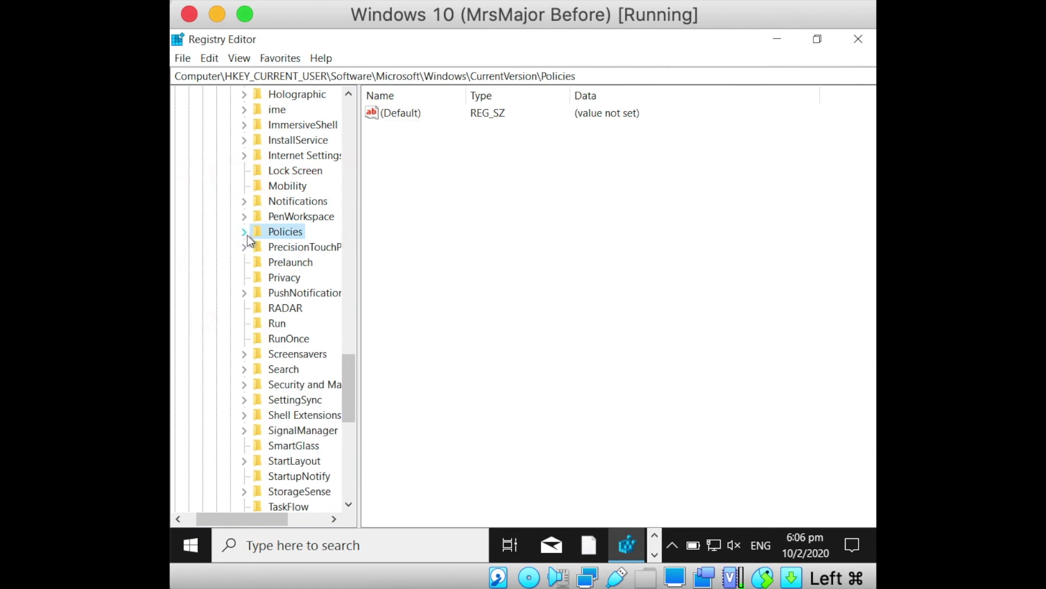
left_click_drag(348, 373, 338, 116)
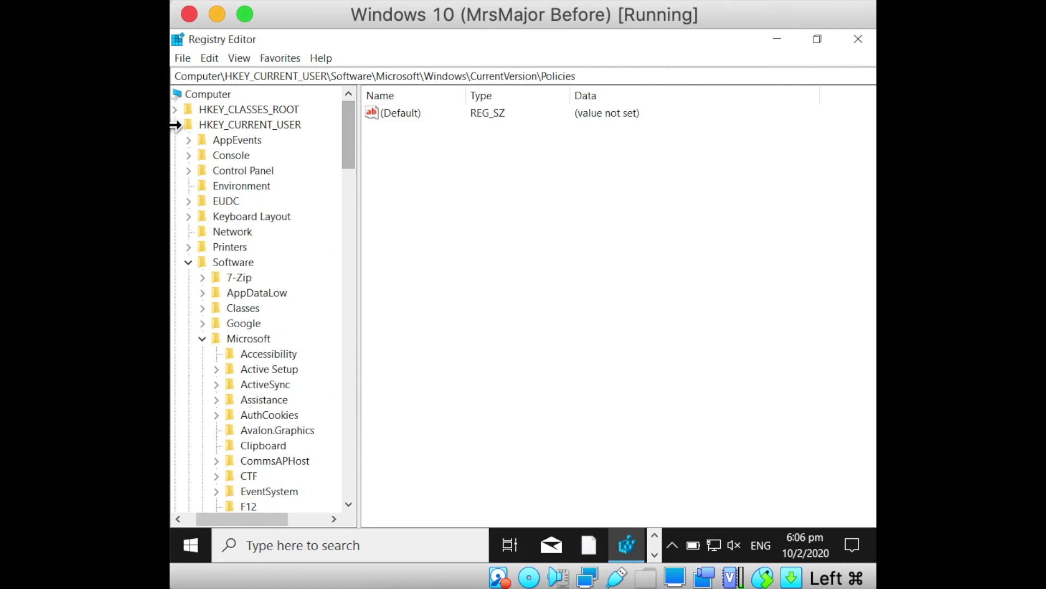
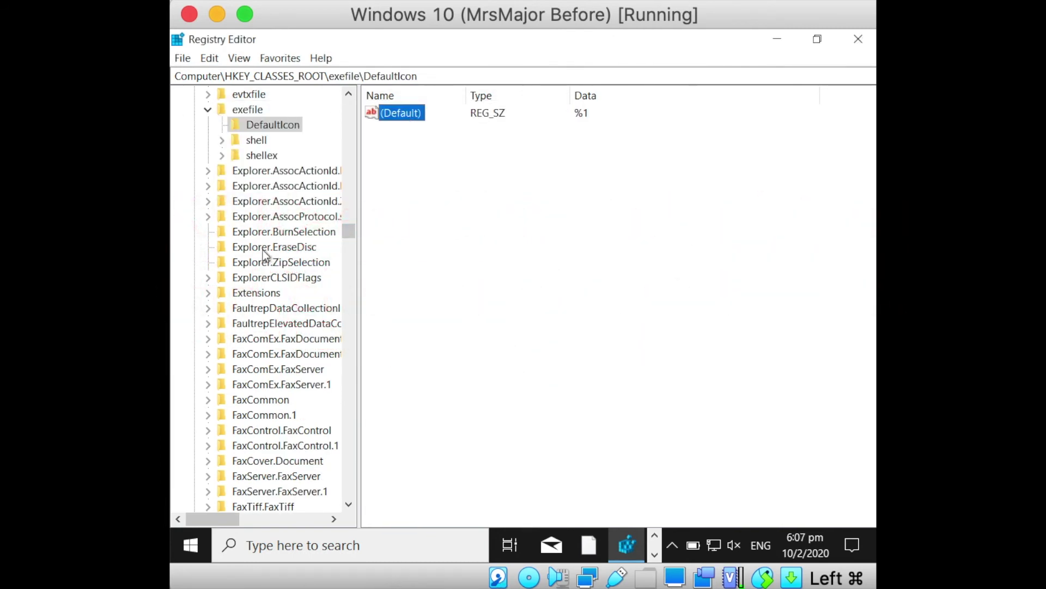
Step: Clear the data of the (Default) value in HKEY_CLASSES_ROOT\mp3file\DefaultIcon
key("m")
scroll(268, 420, "down", 20)
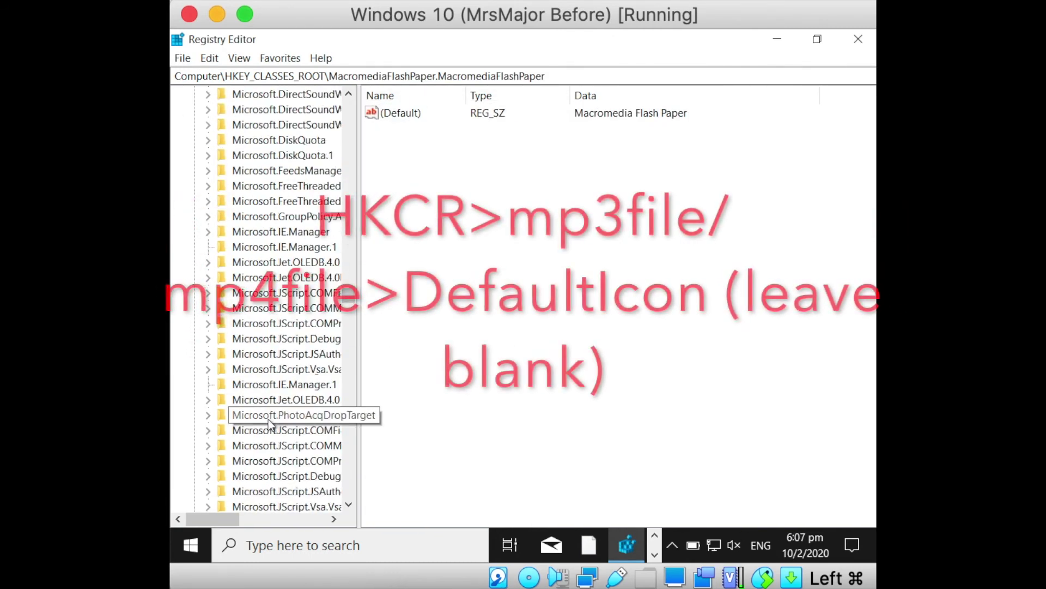
scroll(269, 419, "up", 4)
left_click(208, 216)
left_click(248, 233)
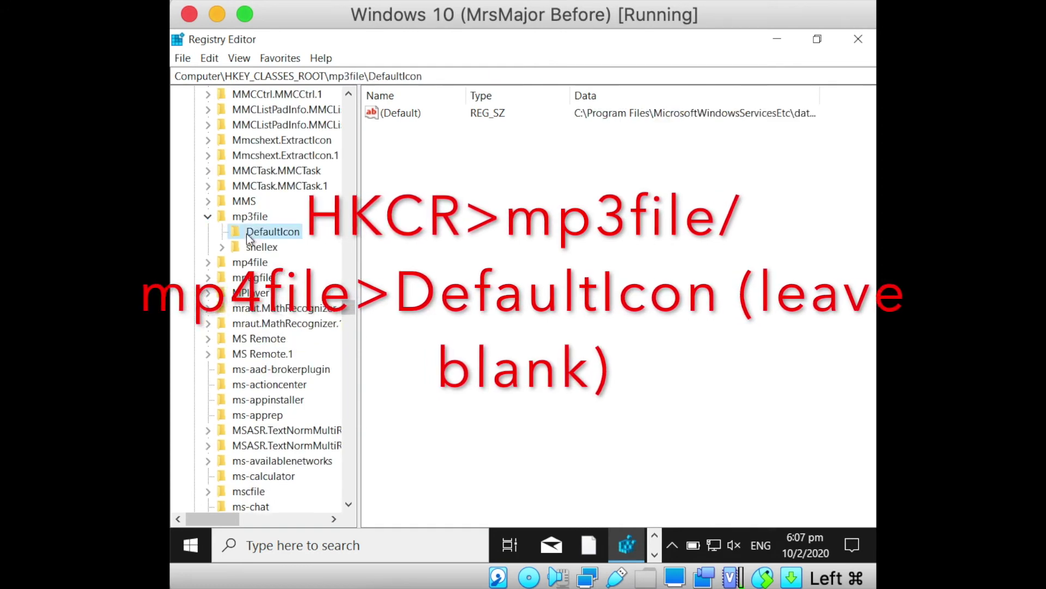
double_click(390, 113)
key("BackSpace")
key("Return")
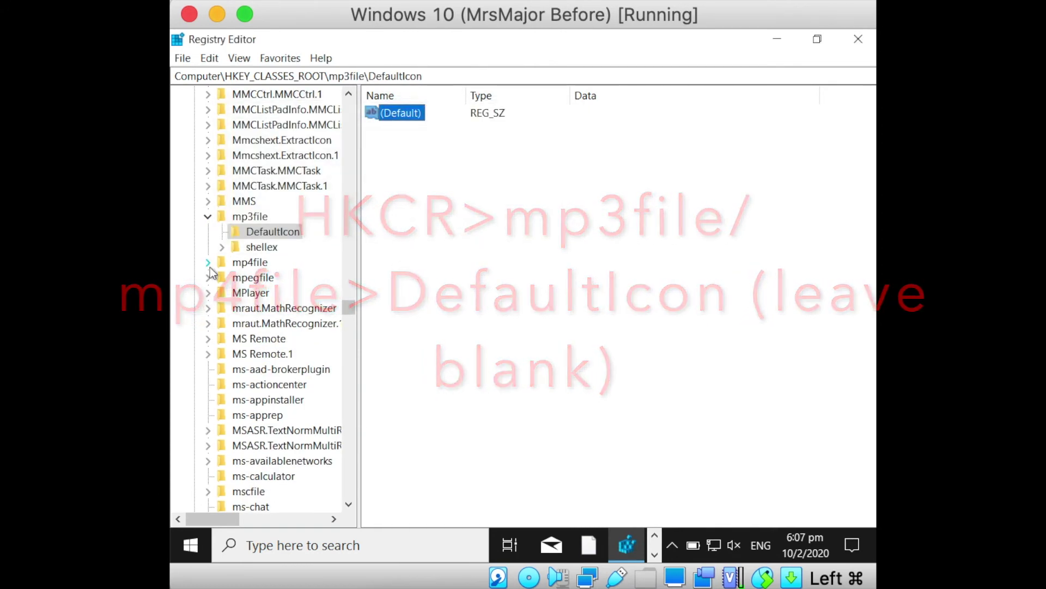
Step: Clear the data of the (Default) value in HKEY_CLASSES_ROOT\mp4file\DefaultIcon
left_click(208, 262)
left_click(273, 277)
double_click(391, 115)
key("BackSpace")
key("Return")
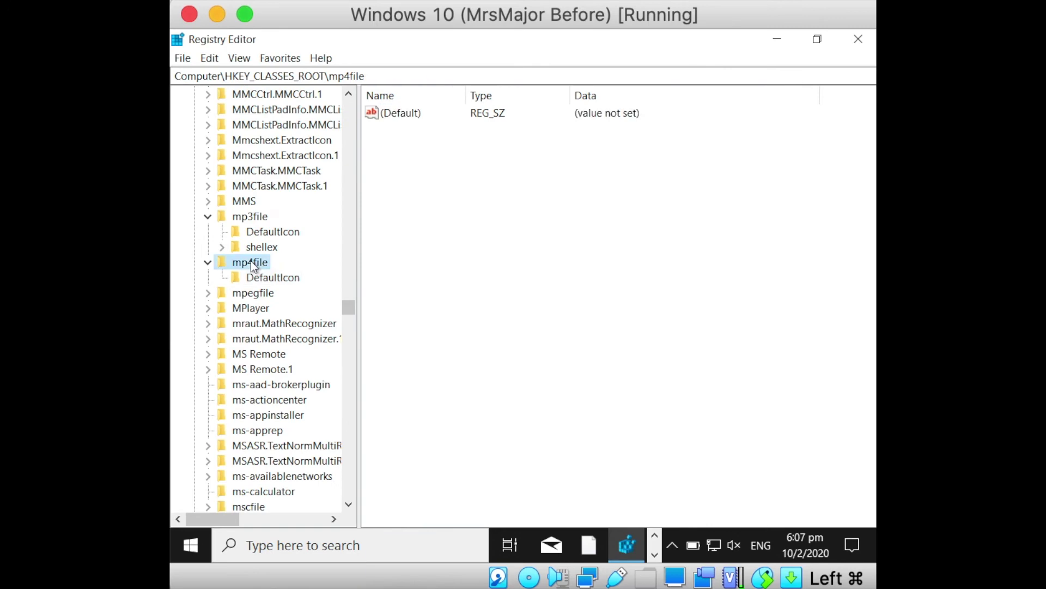
Step: Set the (Default) value of HKEY_CLASSES_ROOT\inifile\DefaultIcon to C:\Windows\System32\imageres.dll,-69
key("i")
scroll(254, 262, "down", 20)
scroll(260, 179, "up", 5)
left_click(208, 185)
left_click(272, 202)
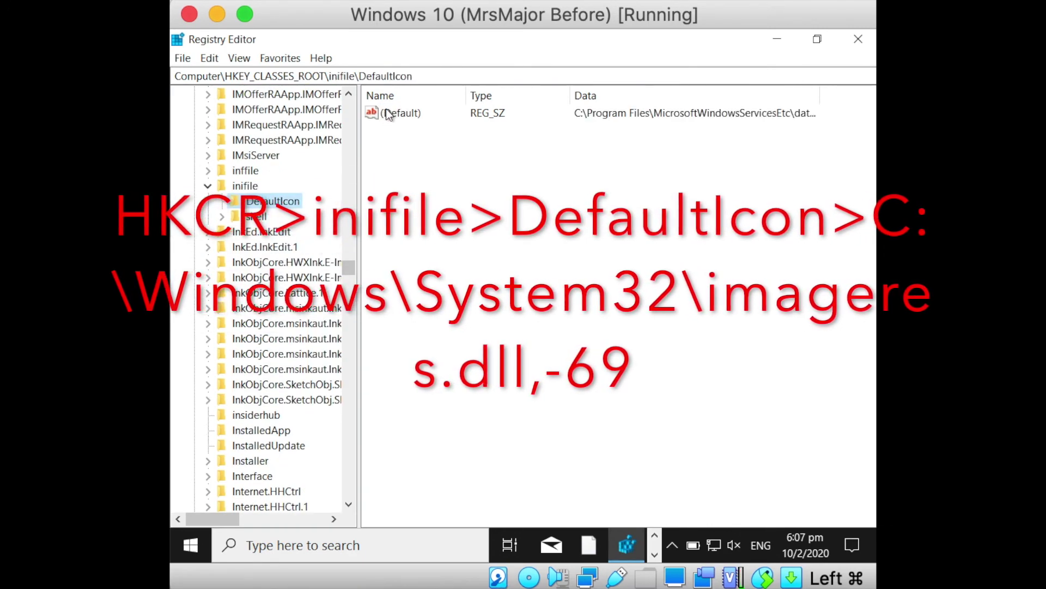
double_click(389, 113)
key("BackSpace")
type("C:\\Windows\\System32\\Im")
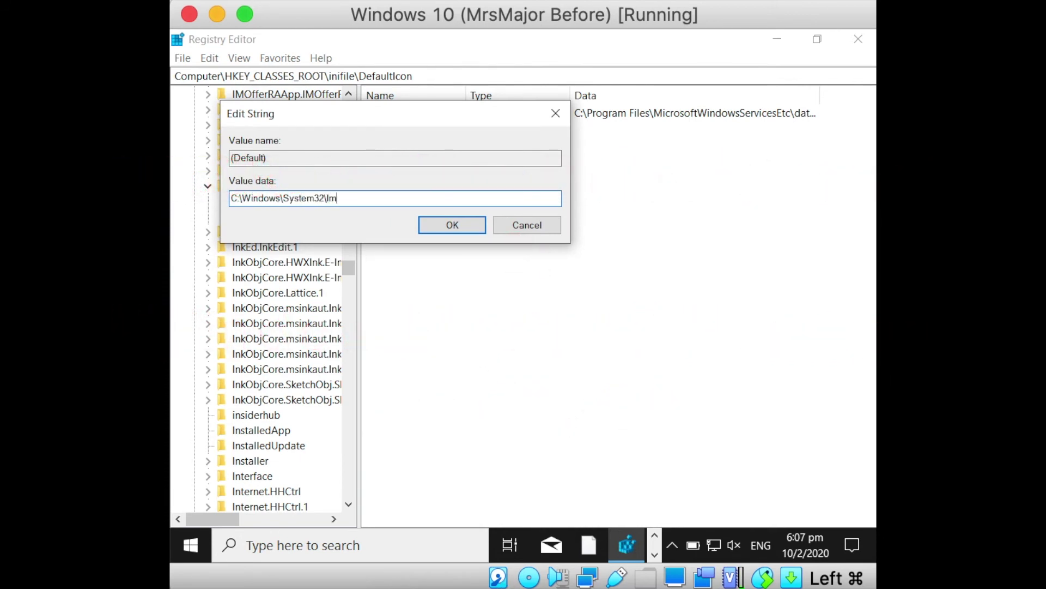
type("s\\System32\\imageres.dll,-69")
key("Return")
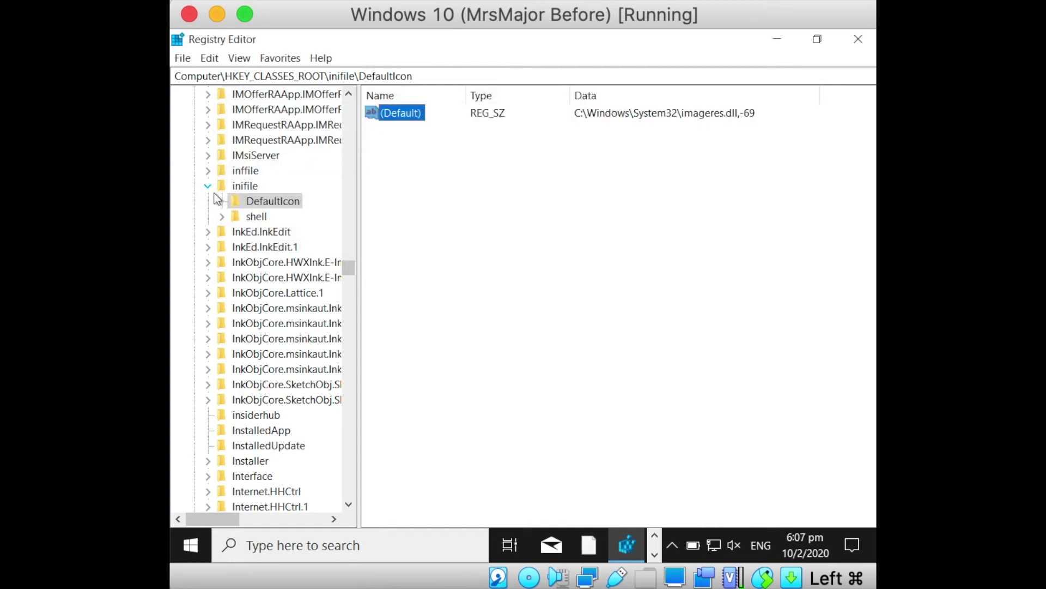
Step: Set the (Default) value of HKEY_CLASSES_ROOT\txtfile\DefaultIcon to C:\Windows\System32\imageres.dll,-102 and close the Registry Editor
key("t")
scroll(270, 399, "down", 15)
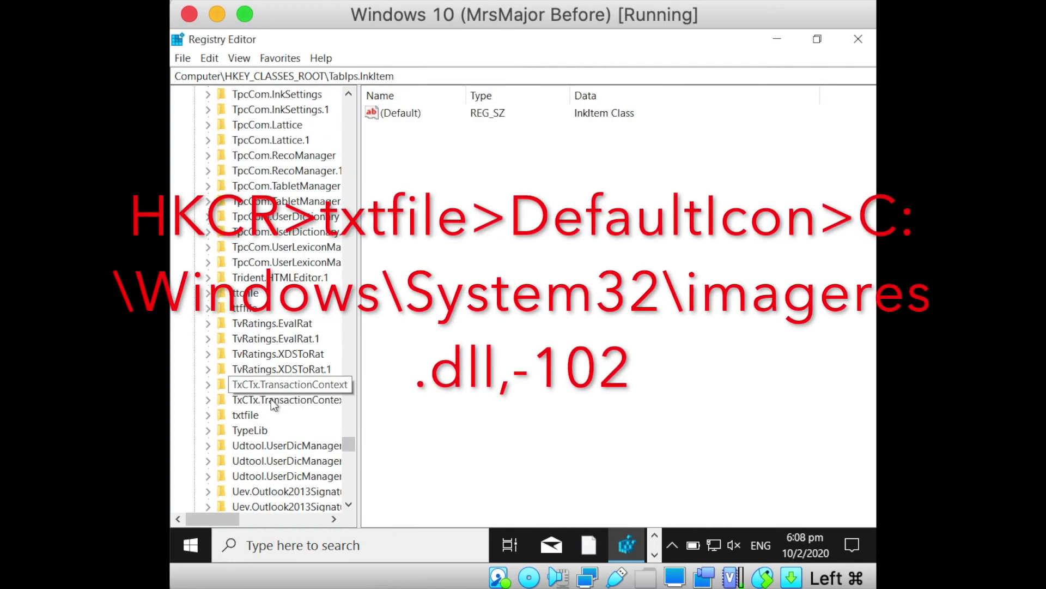
left_click(213, 415)
left_click(272, 430)
double_click(400, 113)
key("BackSpace")
type("C:\\Windows\\System32\\imag")
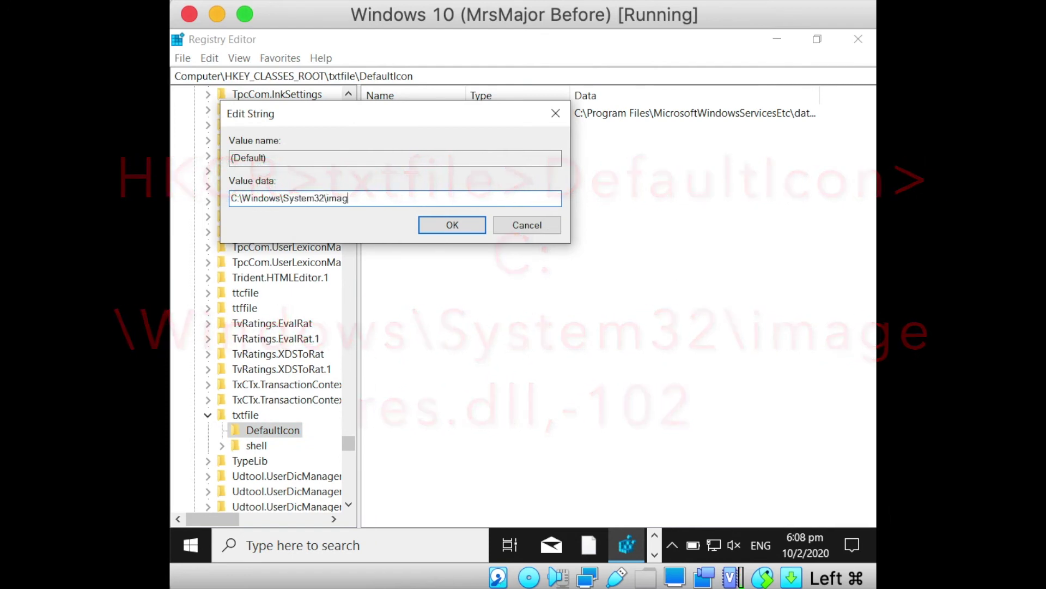
type("eres.dll,-102")
key("Return")
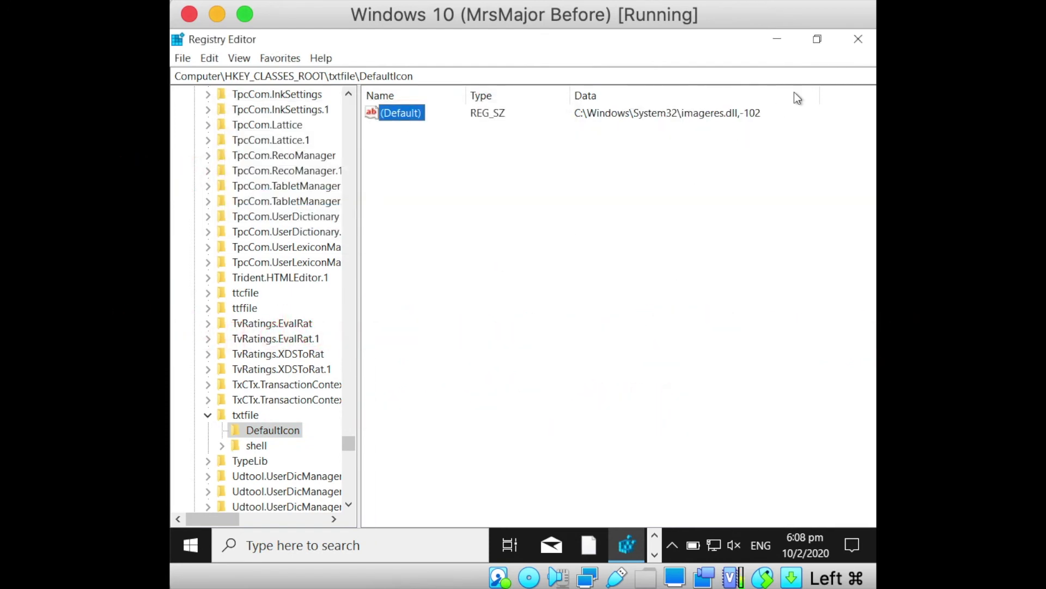
left_click(858, 42)
Step: Restart Windows and sign in to the user account with the account password
left_click(190, 545)
left_click(192, 509)
left_click(211, 463)
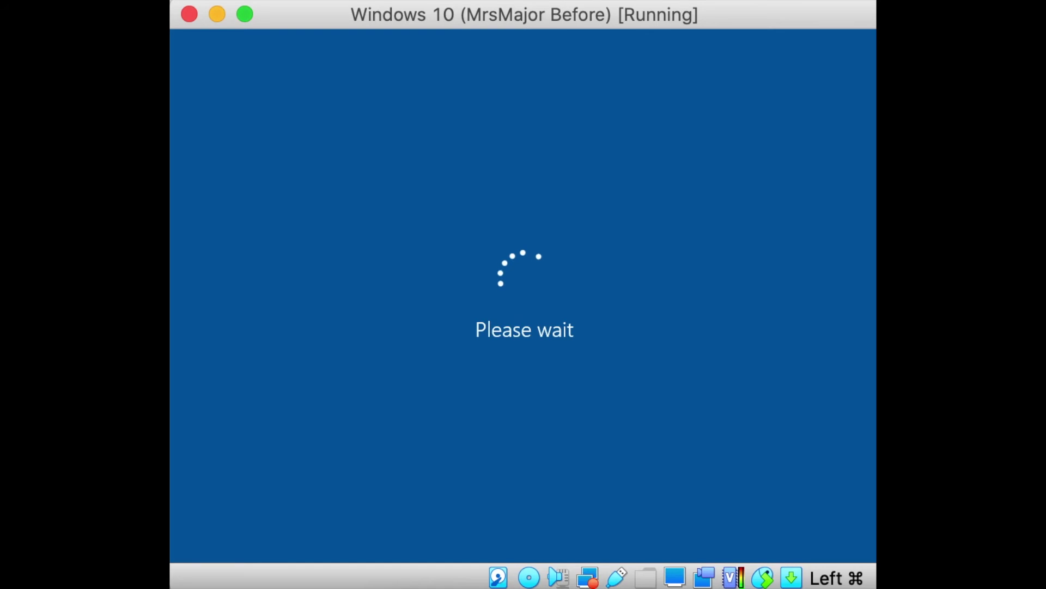
key("space")
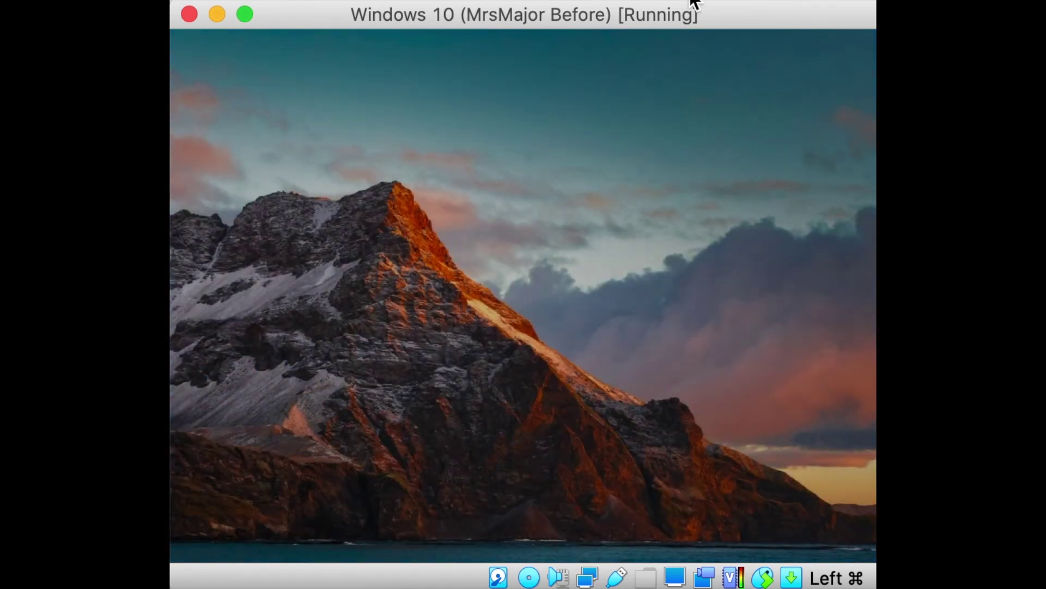
type("**")
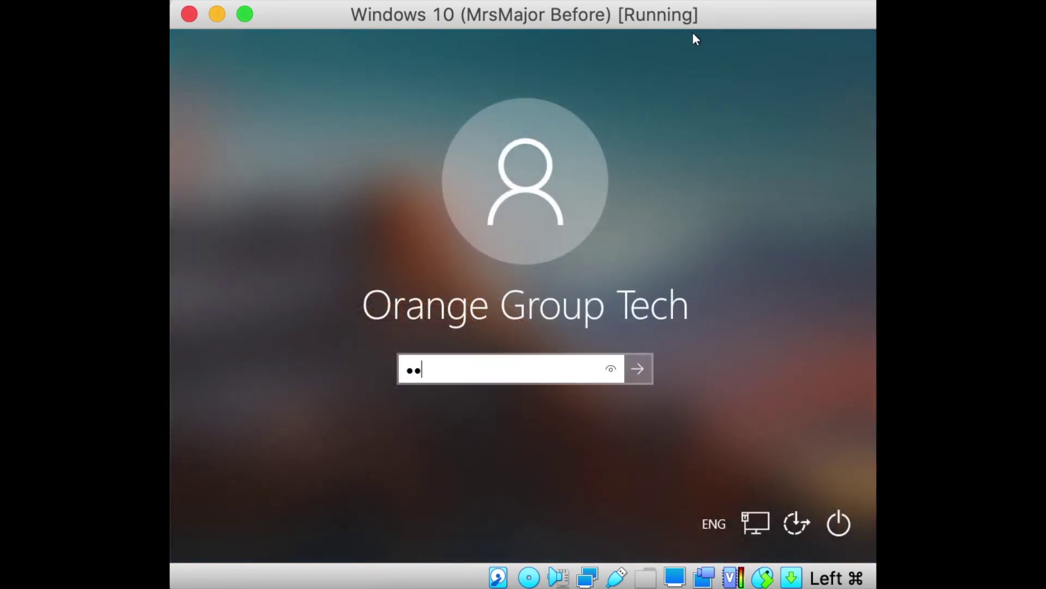
key("Return")
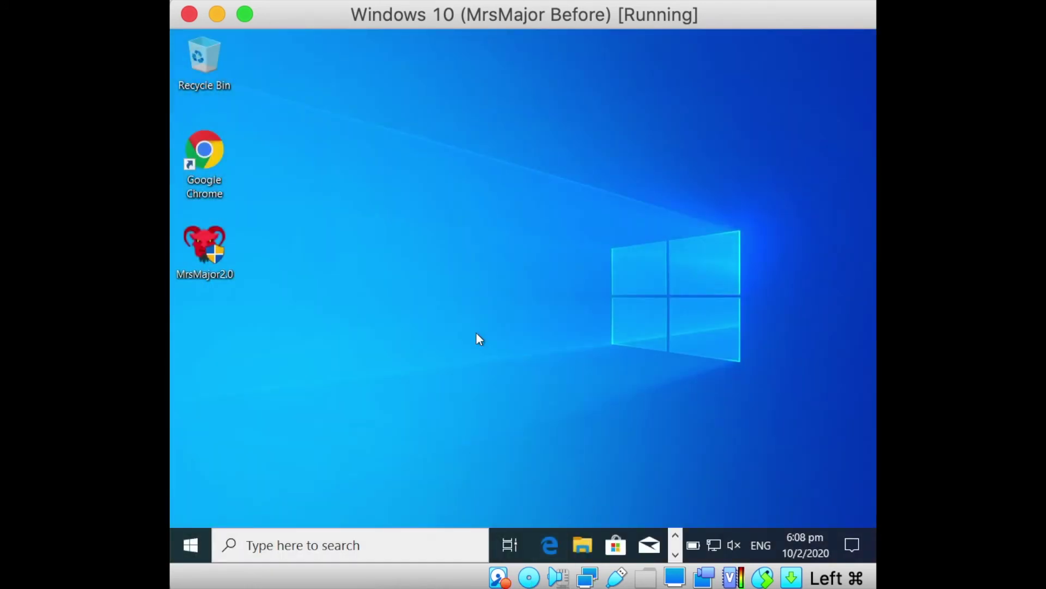
left_click_drag(307, 330, 402, 308)
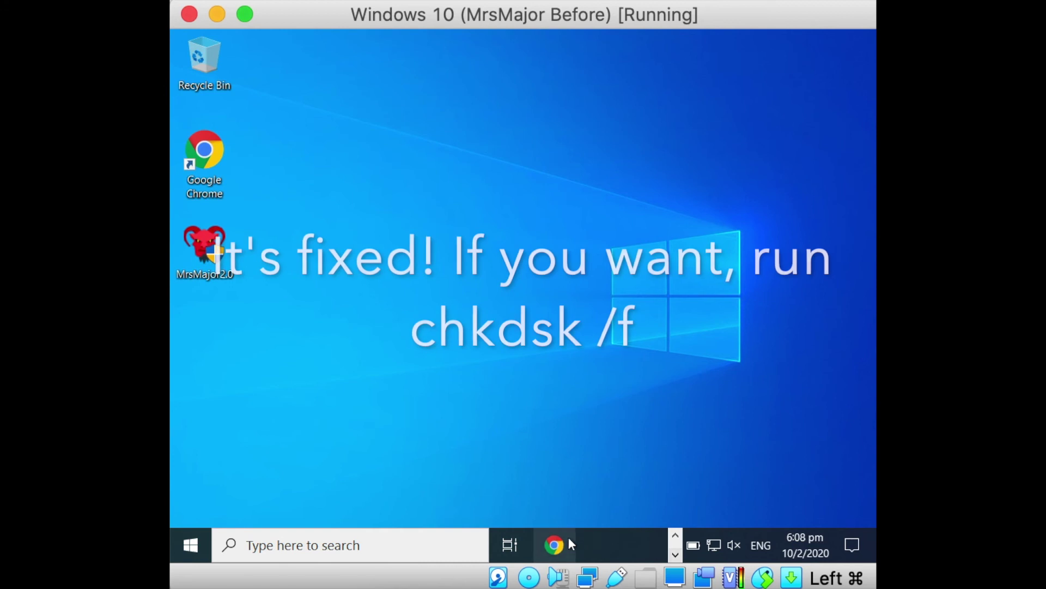
Step: Search for cmd and run Command Prompt as administrator
left_click(444, 537)
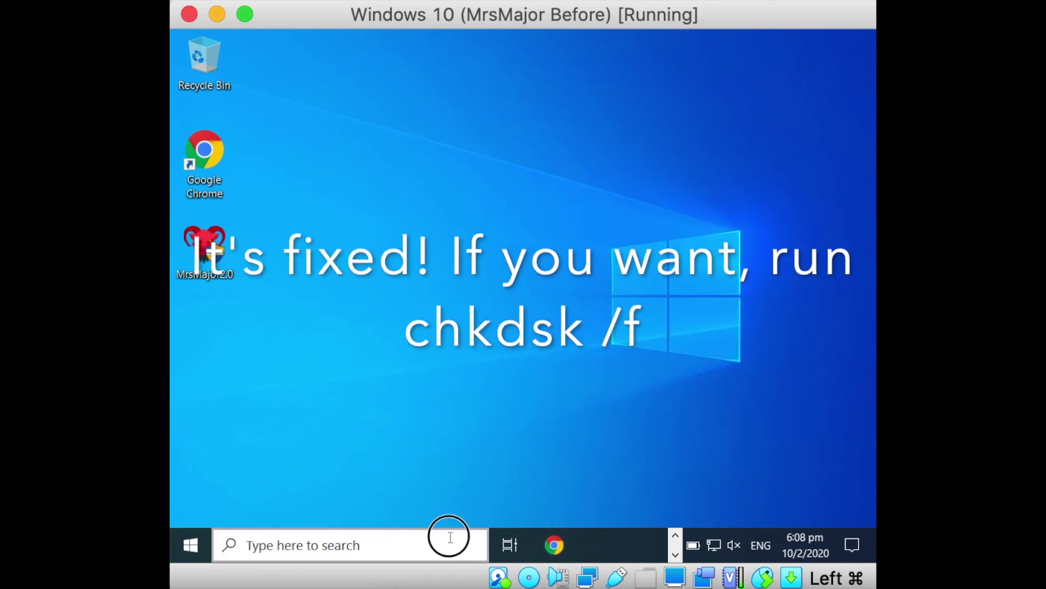
type("cmd")
right_click(347, 156)
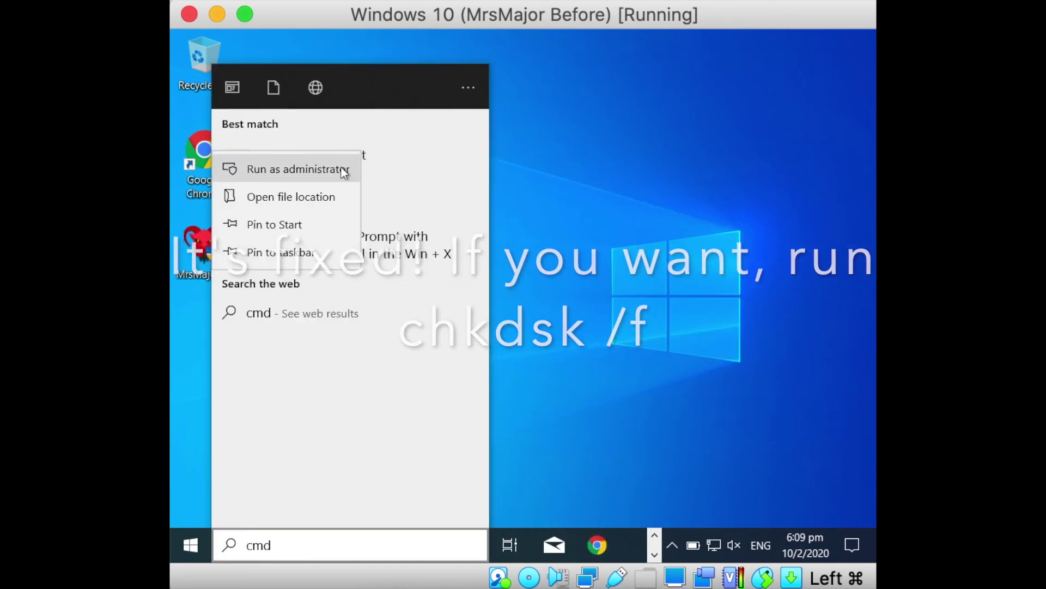
left_click(342, 166)
Step: Run chkdsk /f and answer y to schedule the disk check for the next restart
type("chkdsk /")
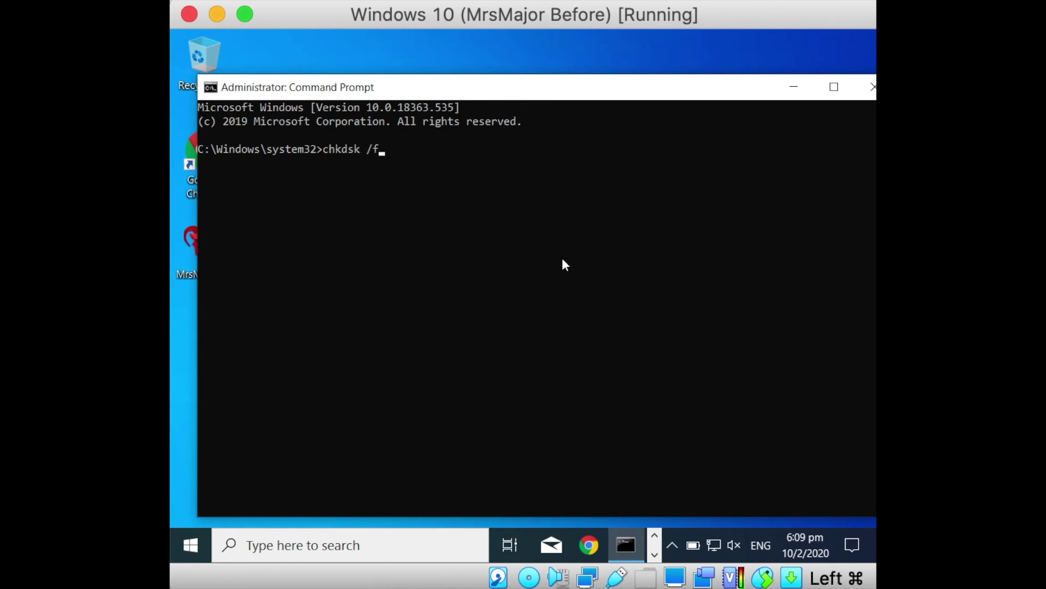
type("f")
key("Return")
type("y")
key("Return")
Step: Restart Windows for the scheduled disk check and sign in again with the account password
left_click(191, 545)
left_click(194, 507)
left_click(217, 464)
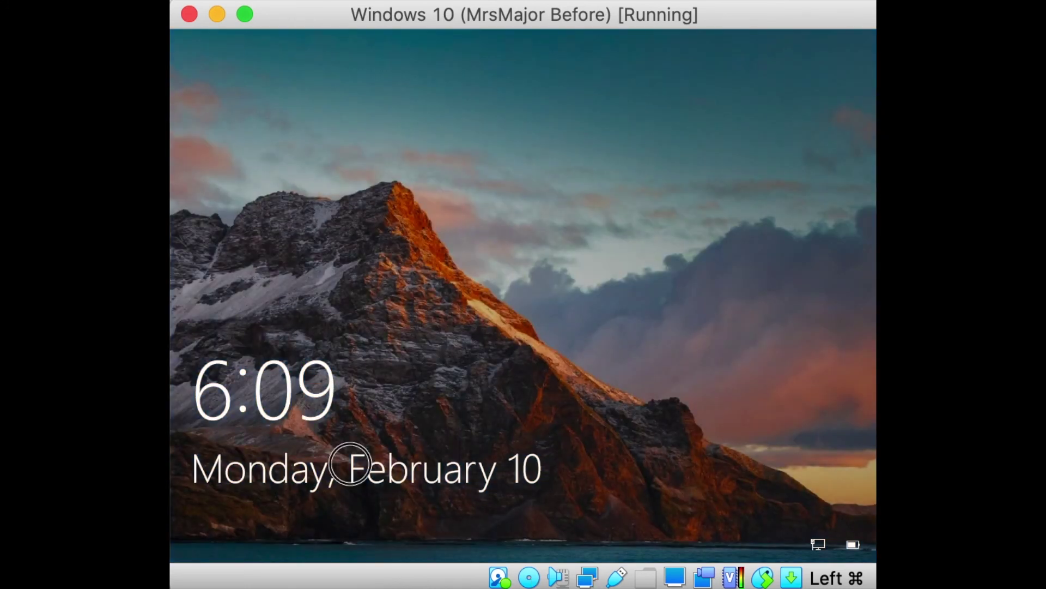
left_click(348, 461)
type("•••••")
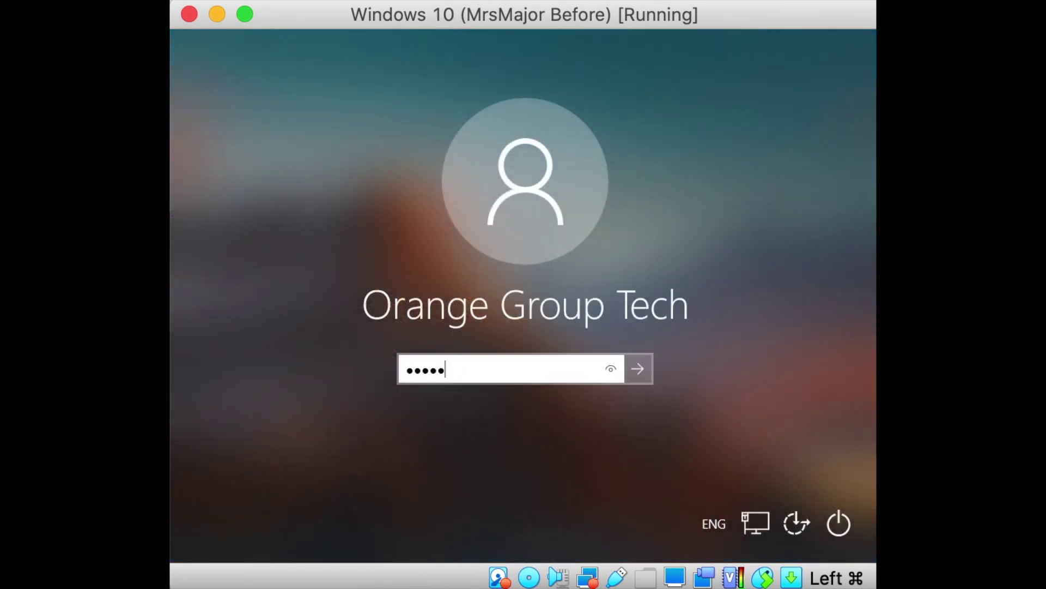
key("Return")
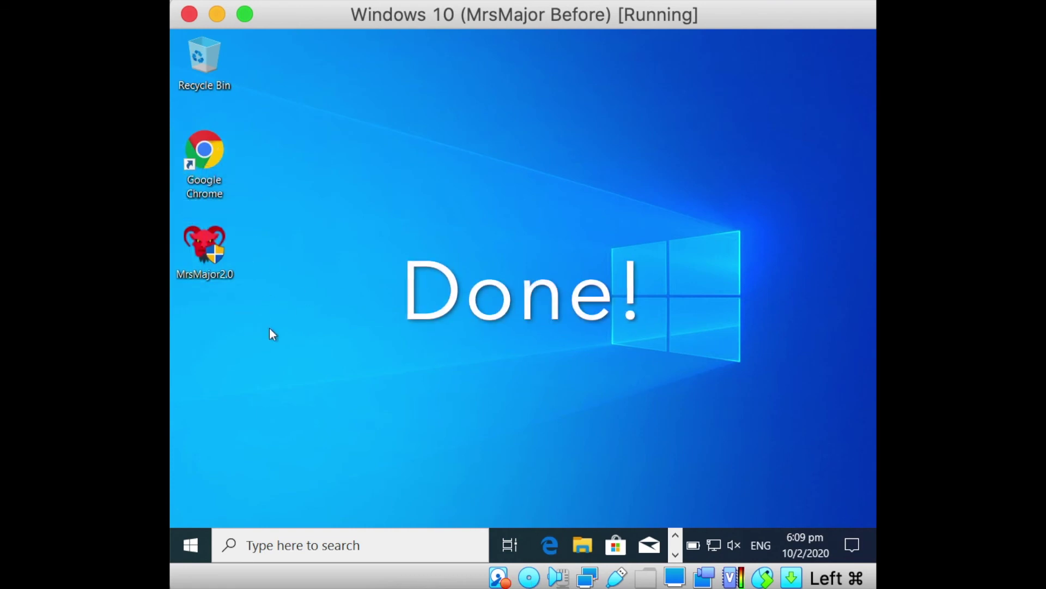
Step: Move the MrsMajor2.0 file from the desktop to the Recycle Bin
left_click_drag(198, 243, 202, 76)
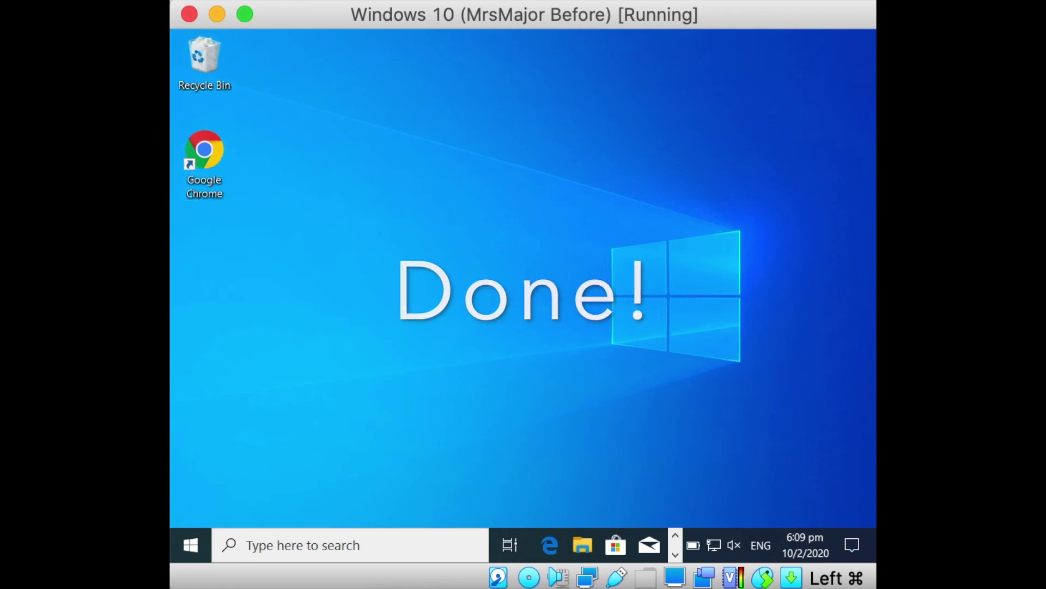